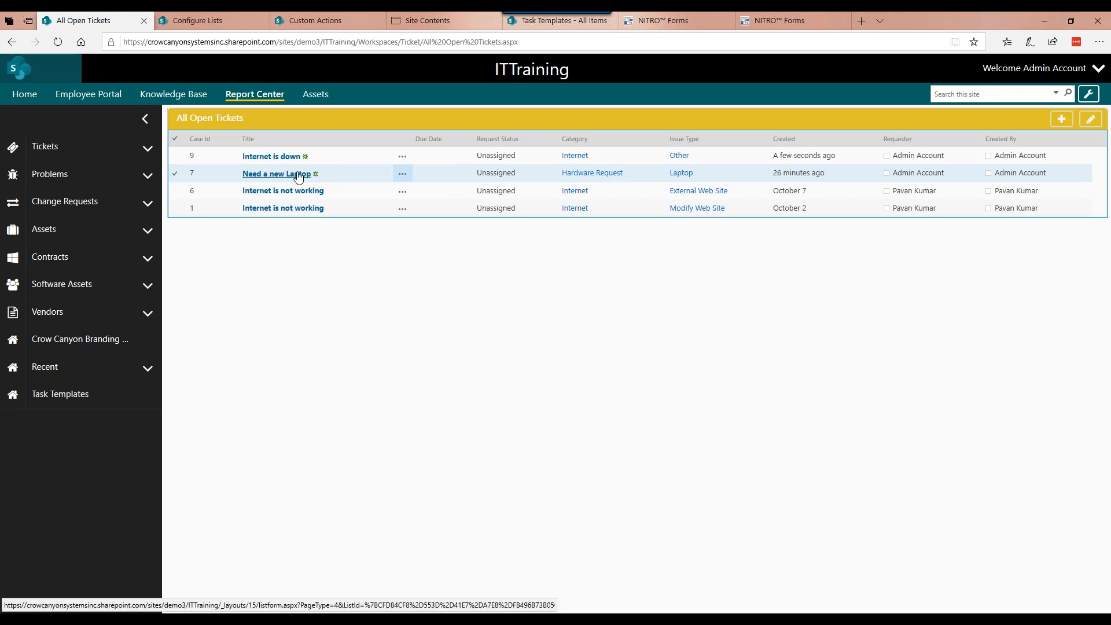
# Step: Check the related items of the existing "Need a new Laptop" ticket and close it
pyautogui.click(299, 174)
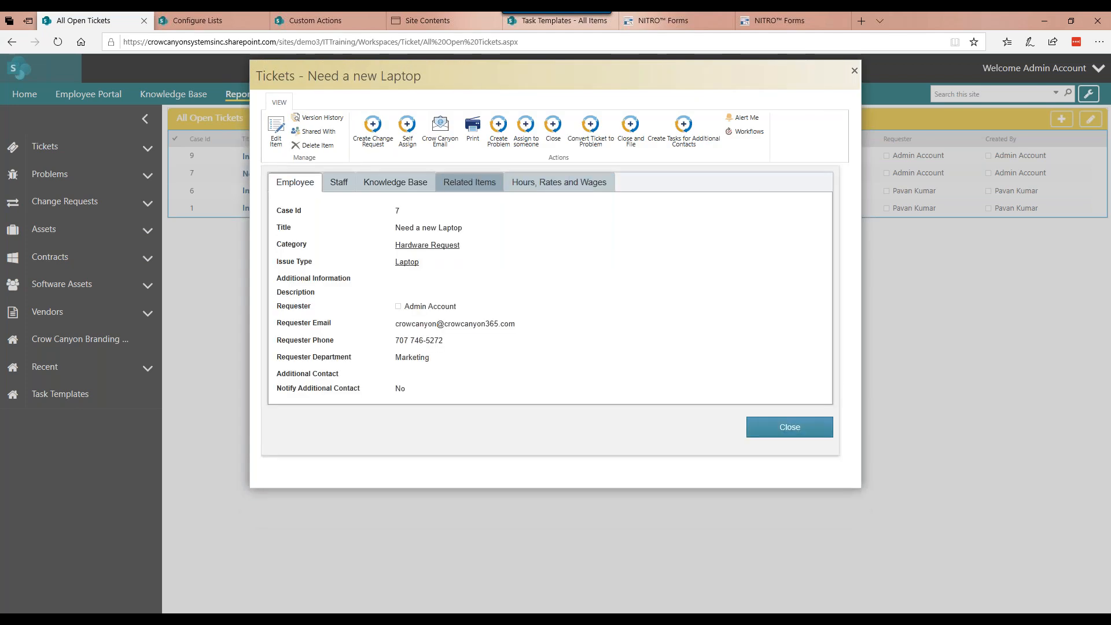
pyautogui.click(468, 183)
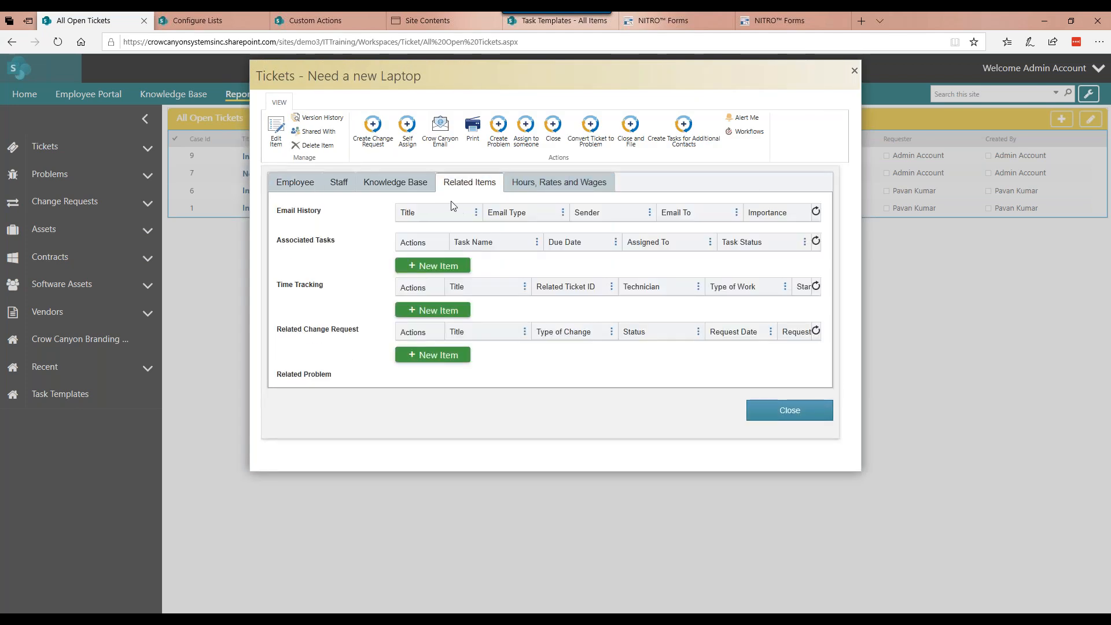
pyautogui.click(855, 70)
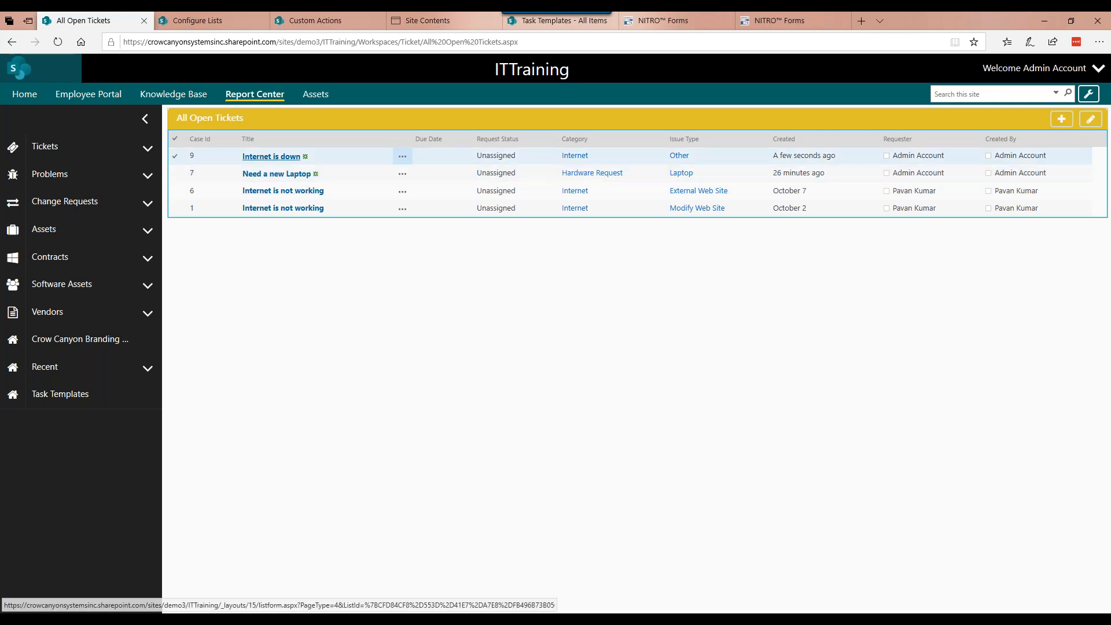
# Step: Check the associated tasks in the "Internet is down" ticket's related items and close it
pyautogui.click(288, 157)
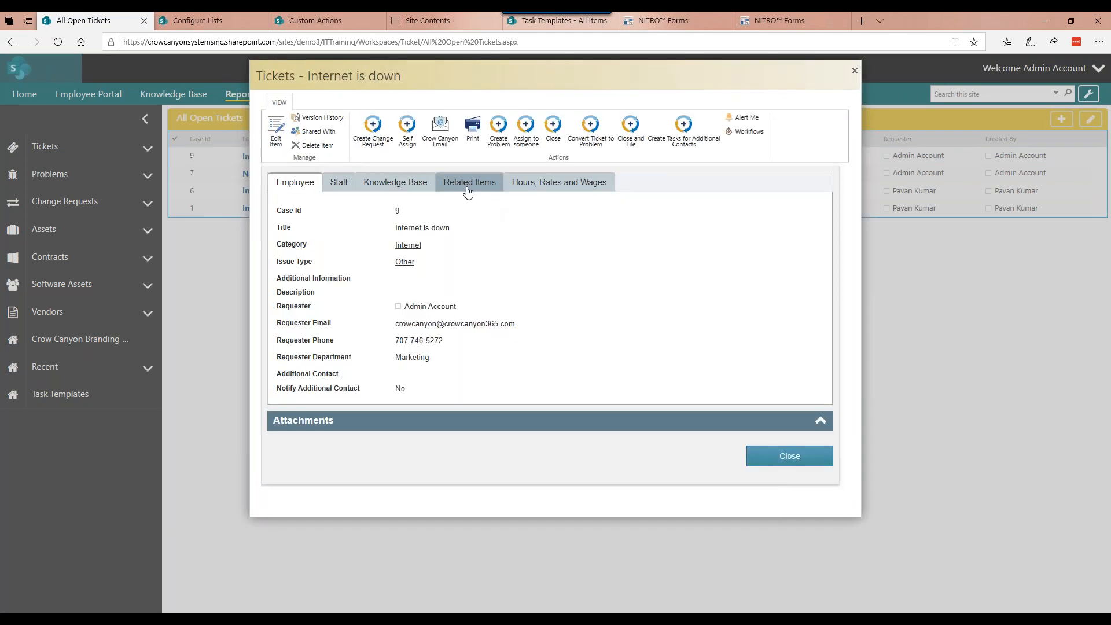
pyautogui.click(468, 191)
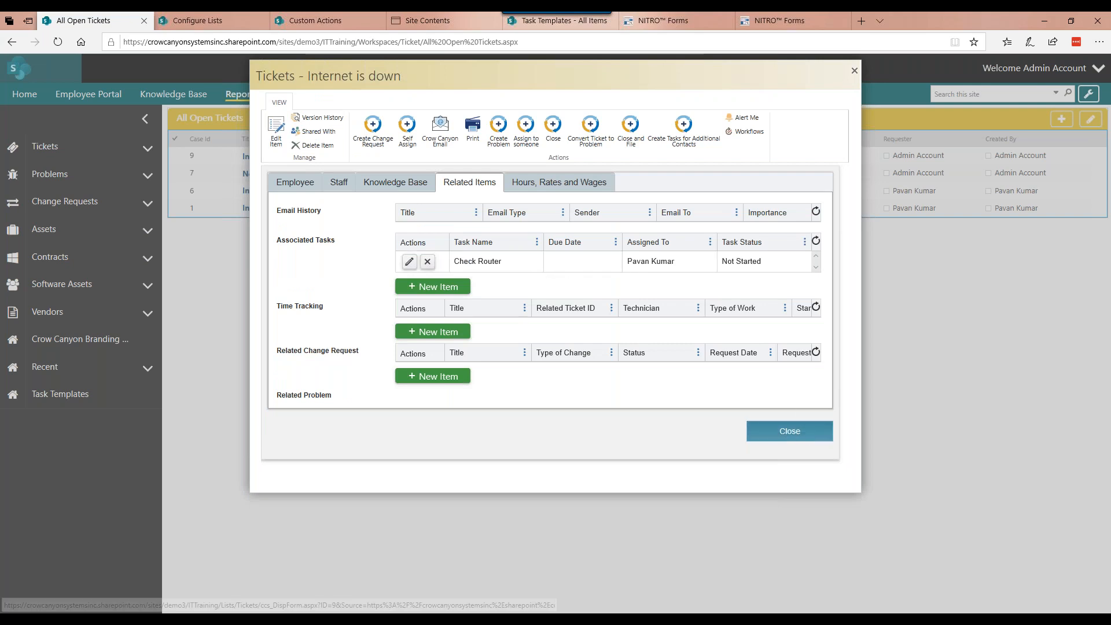
pyautogui.click(802, 434)
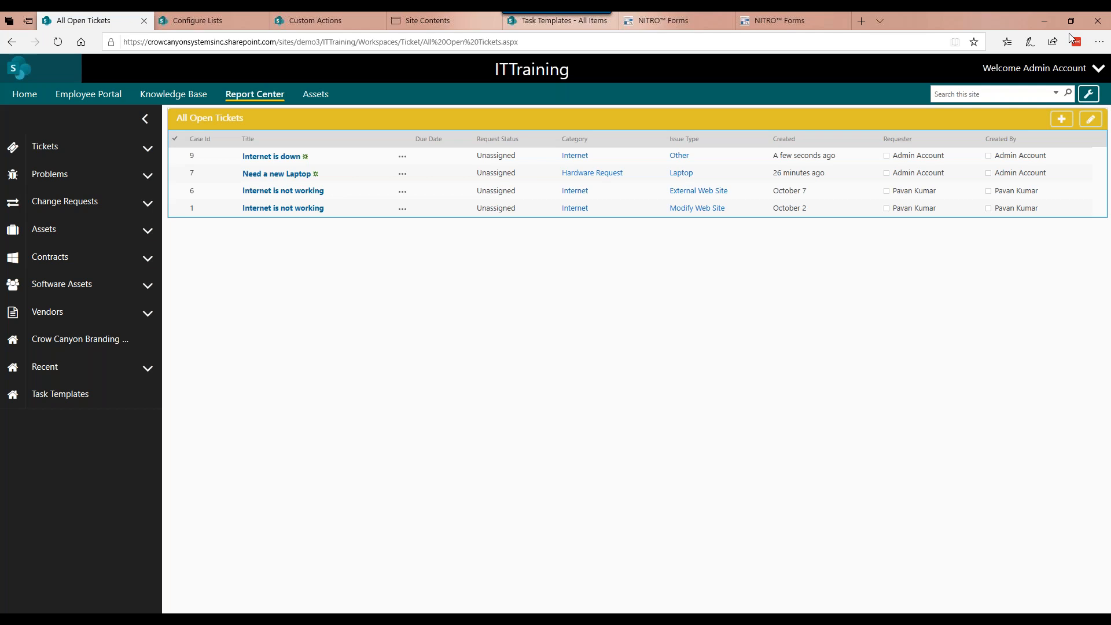
# Step: Create a new ticket titled "Need a new laptop" in the Hardware Request category
pyautogui.click(271, 157)
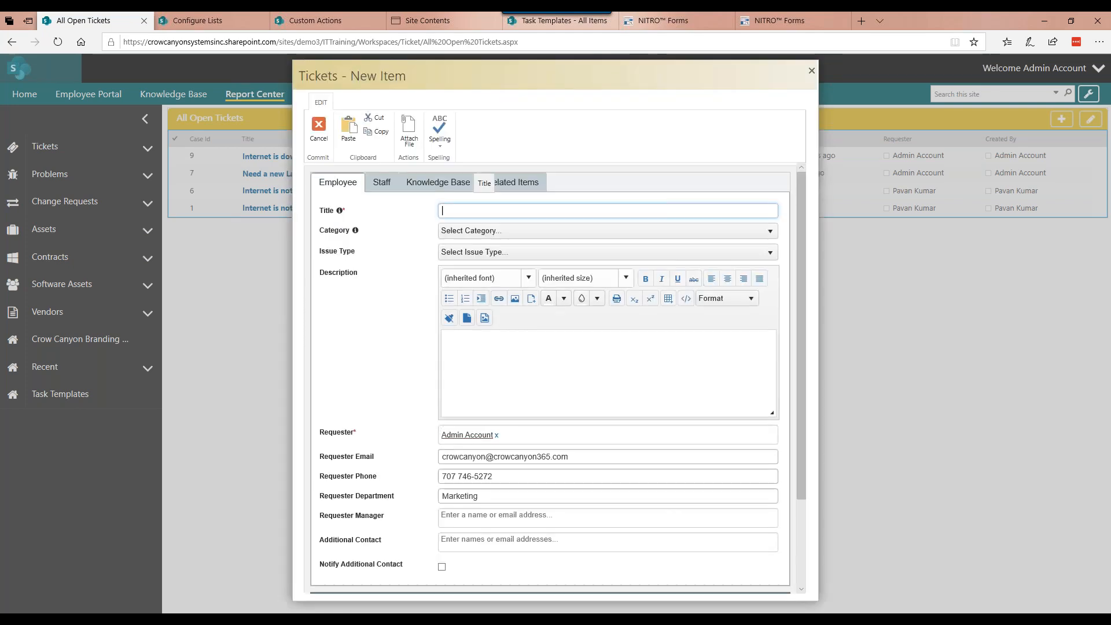
pyautogui.write('Need a ')
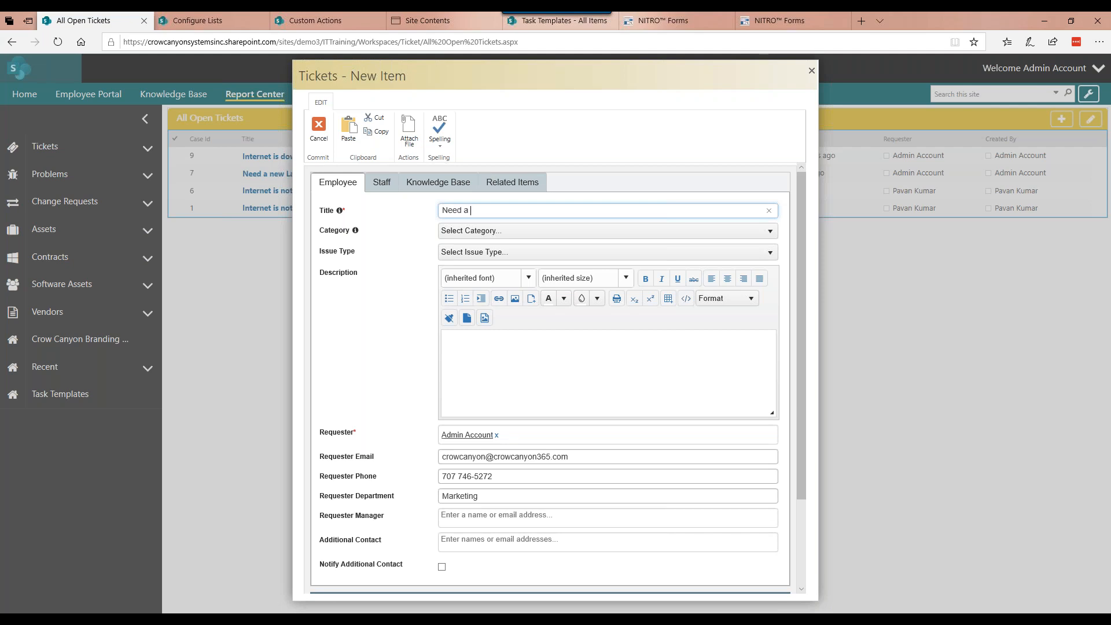
pyautogui.write('new laptop')
pyautogui.click(495, 232)
pyautogui.write('hard')
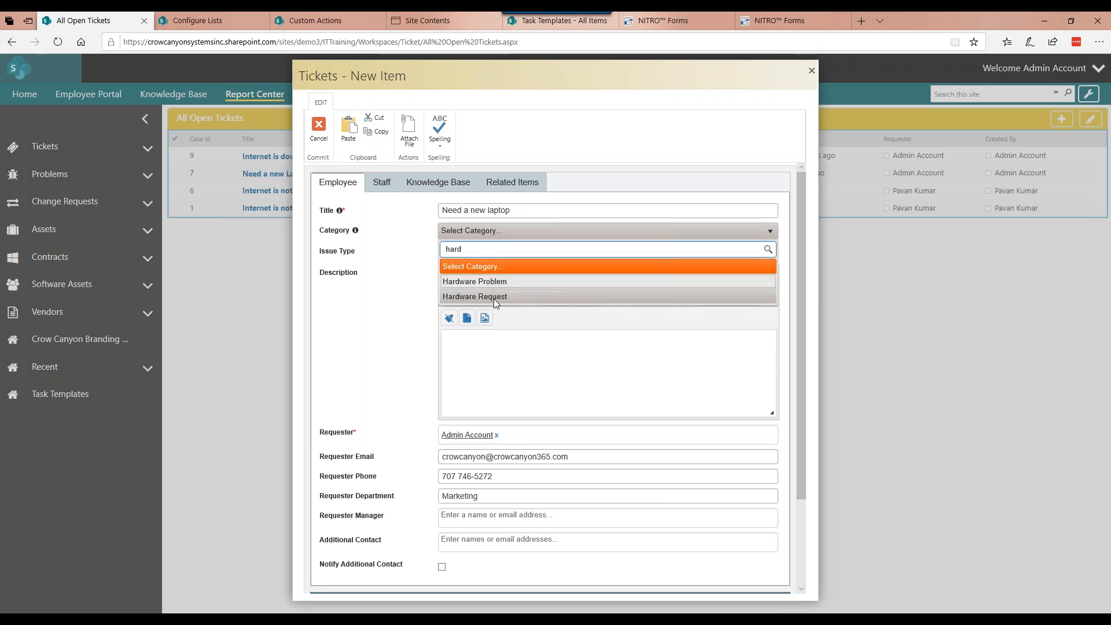
pyautogui.click(494, 297)
# Step: Set the new ticket's issue type to Laptop and save the ticket
pyautogui.click(498, 252)
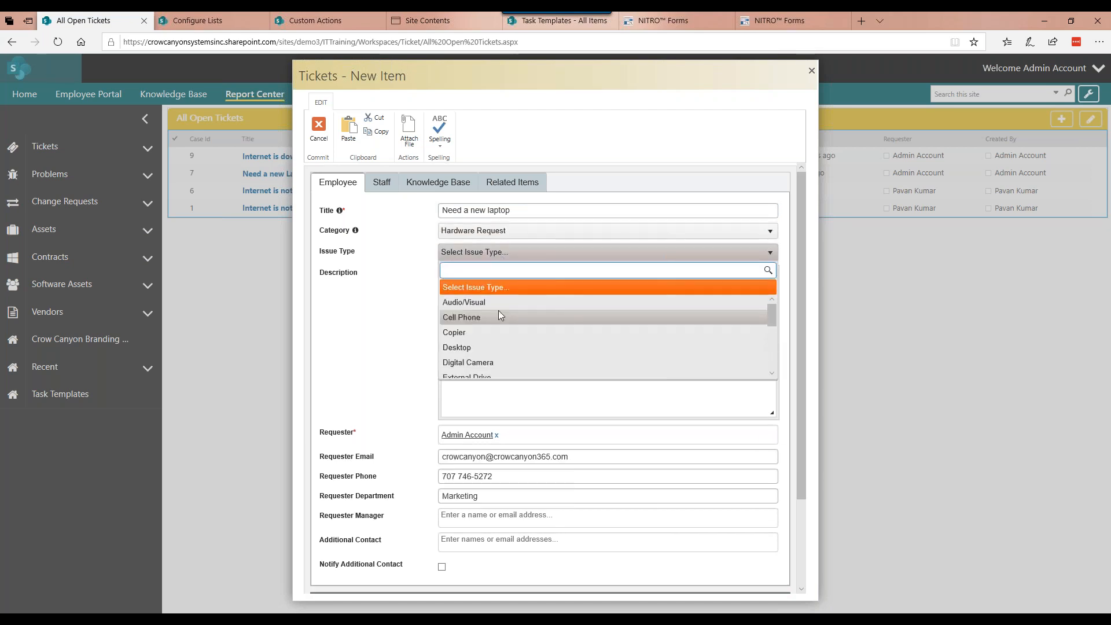
pyautogui.click(501, 317)
pyautogui.click(497, 252)
pyautogui.scroll(-1, 492, 365)
pyautogui.scroll(-1, 492, 359)
pyautogui.click(489, 373)
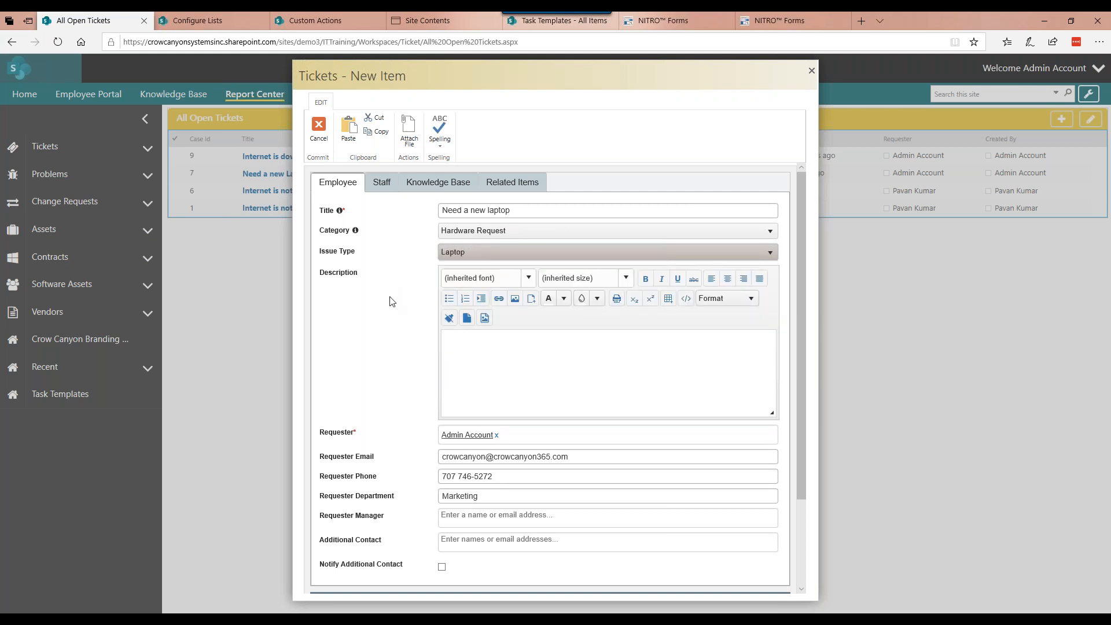
pyautogui.scroll(-1, 389, 301)
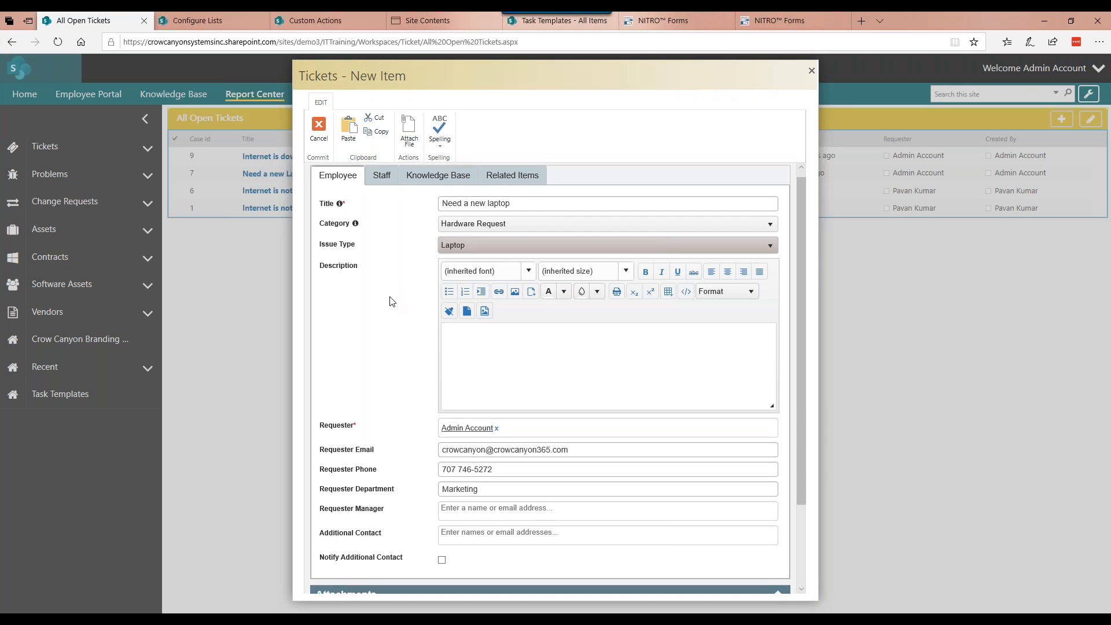
pyautogui.scroll(-1, 389, 301)
pyautogui.scroll(-1, 390, 301)
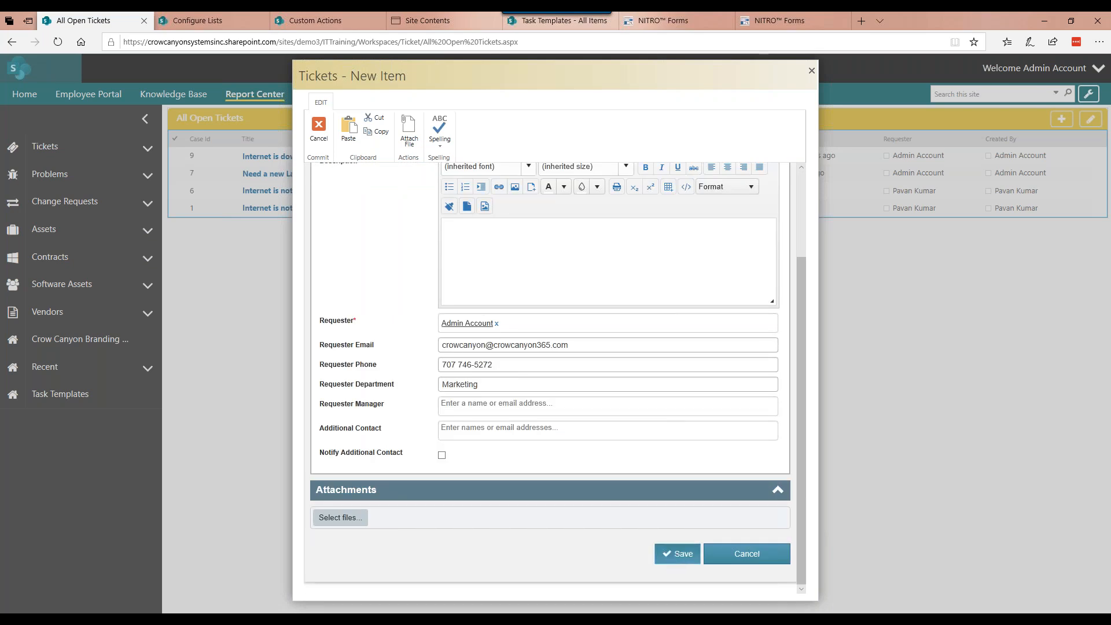
pyautogui.click(677, 554)
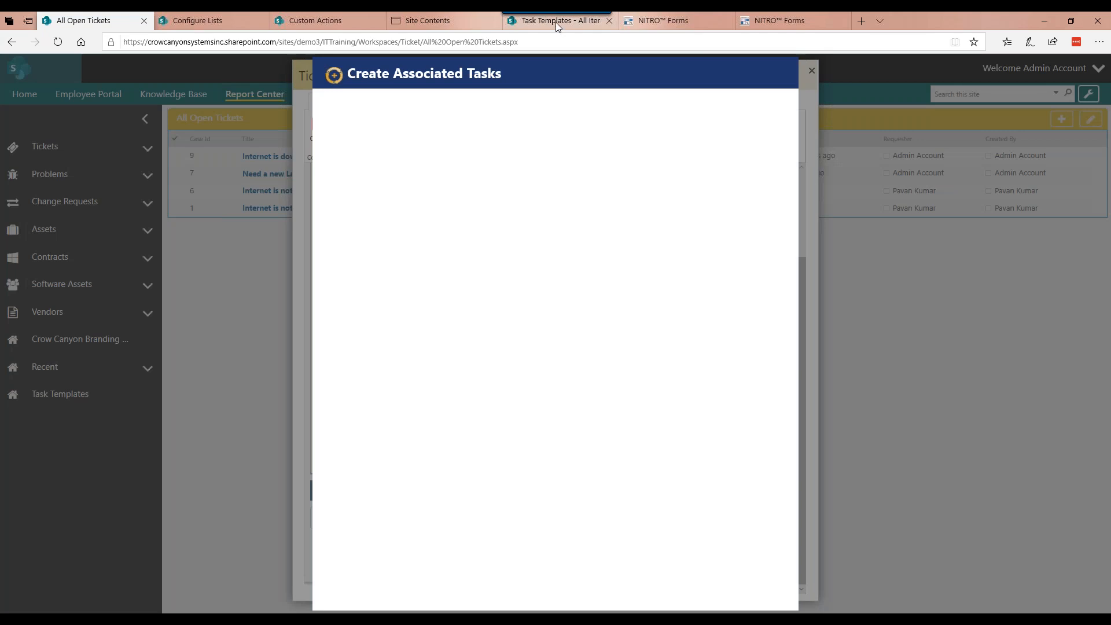
# Step: Review the hardware request tasks in the Task Templates list and return to All Open Tickets
pyautogui.moveTo(557, 26)
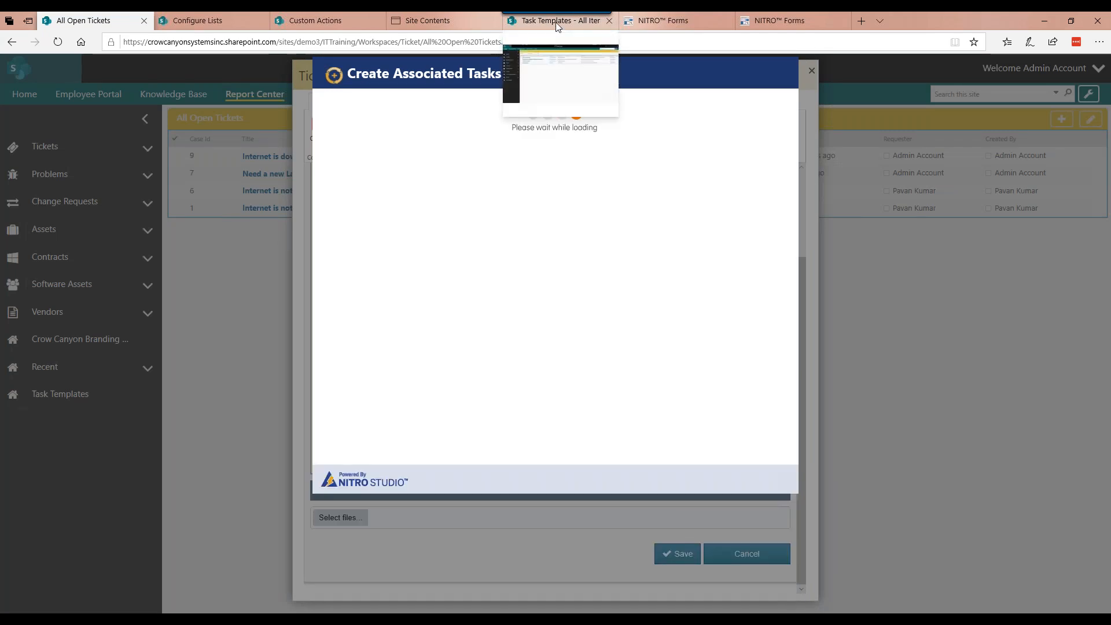
pyautogui.click(558, 24)
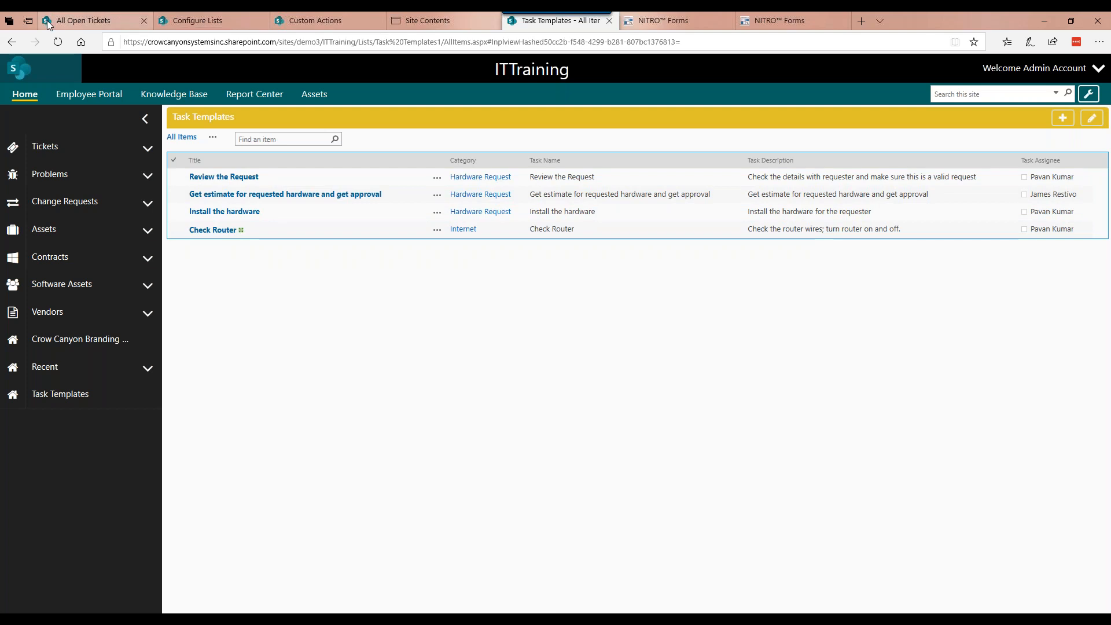
pyautogui.click(82, 19)
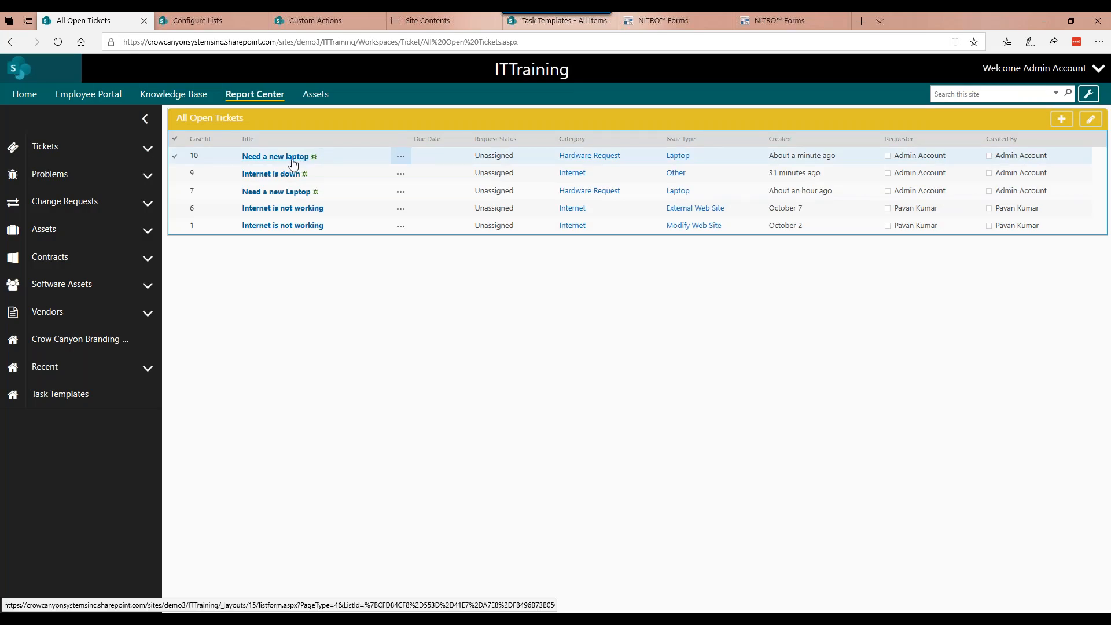
# Step: Compare the associated tasks of the new "Need a new laptop" ticket with the Task Templates list
pyautogui.click(293, 162)
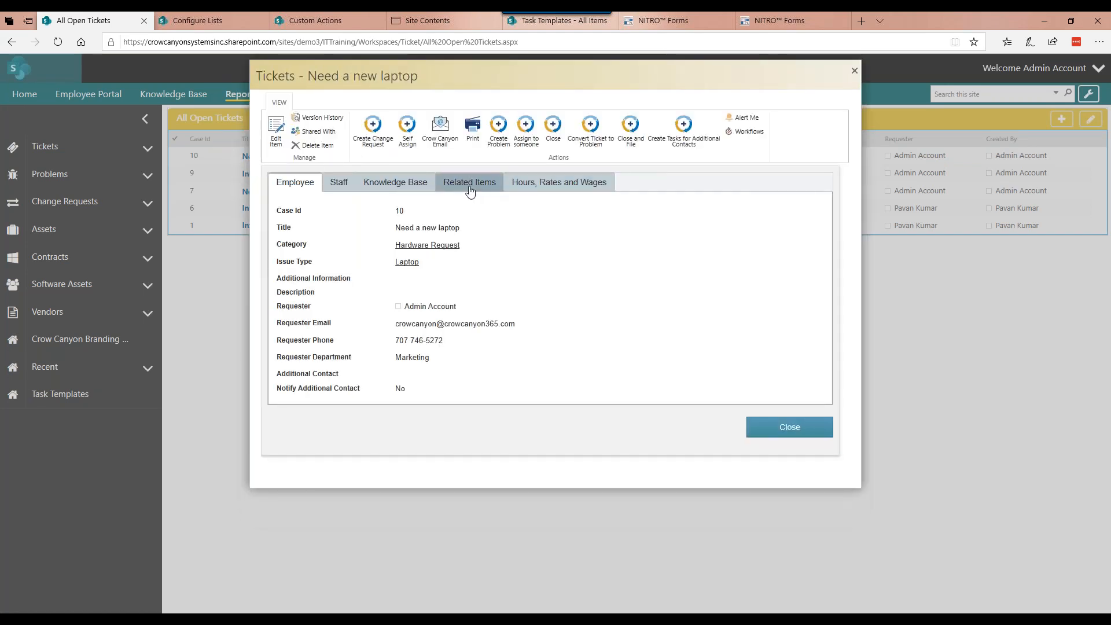
pyautogui.click(470, 183)
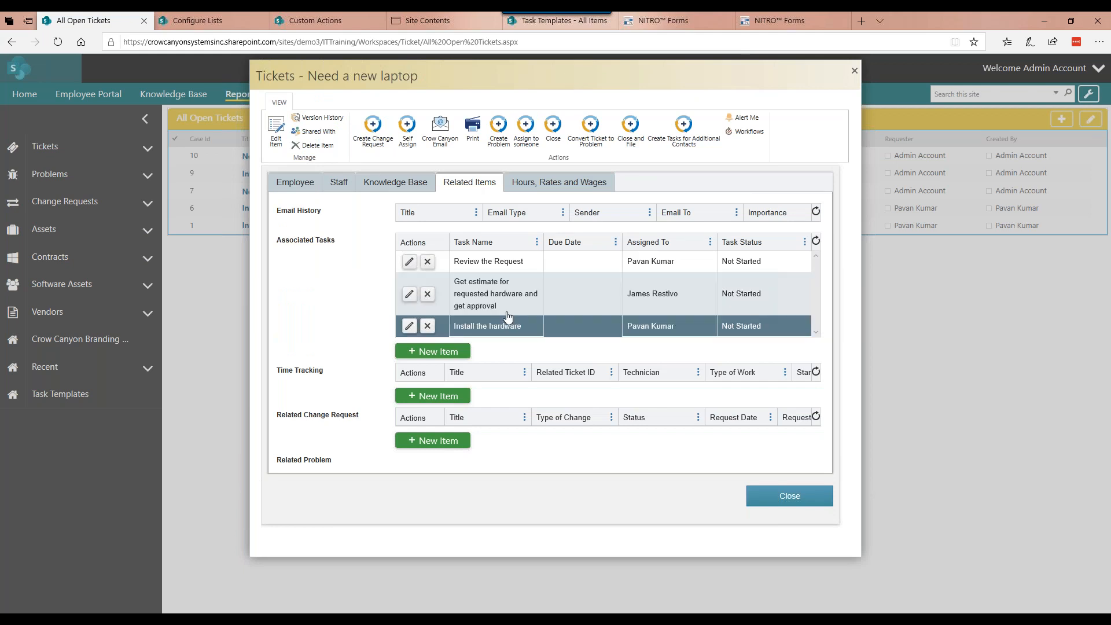
pyautogui.click(546, 26)
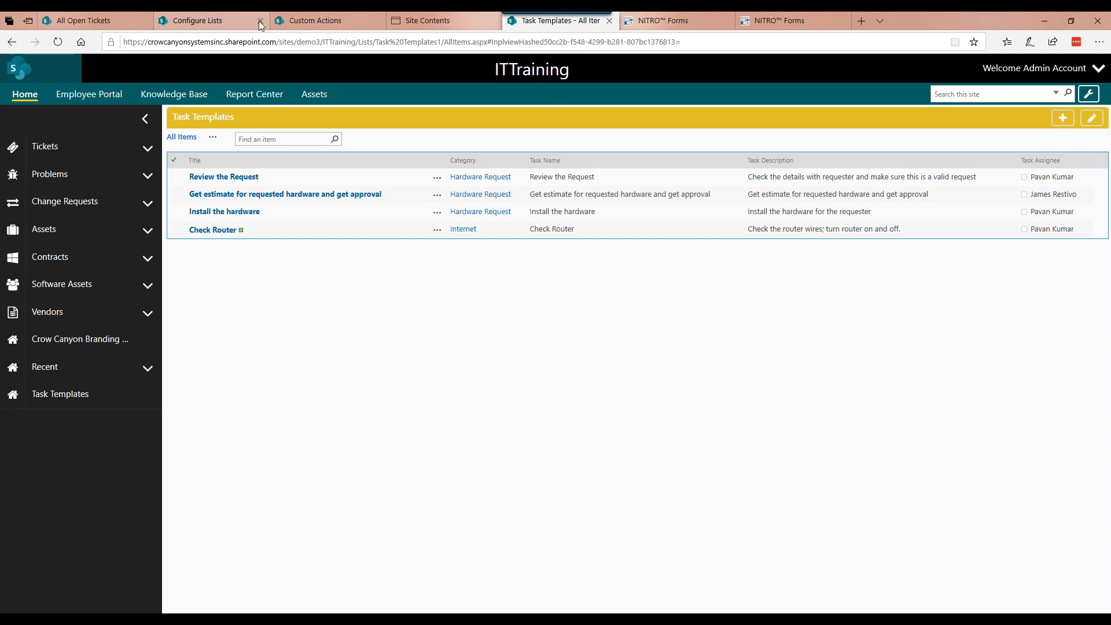
# Step: Go to the Tickets list's custom actions and open the Create Associated Tasks action for editing
pyautogui.moveTo(236, 20)
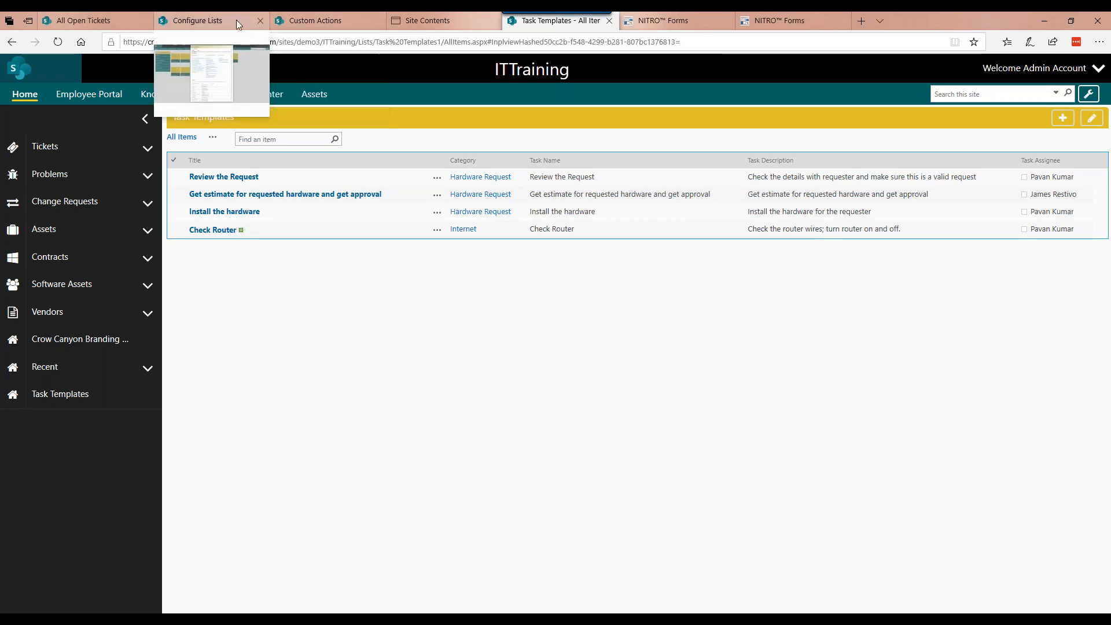
pyautogui.click(317, 21)
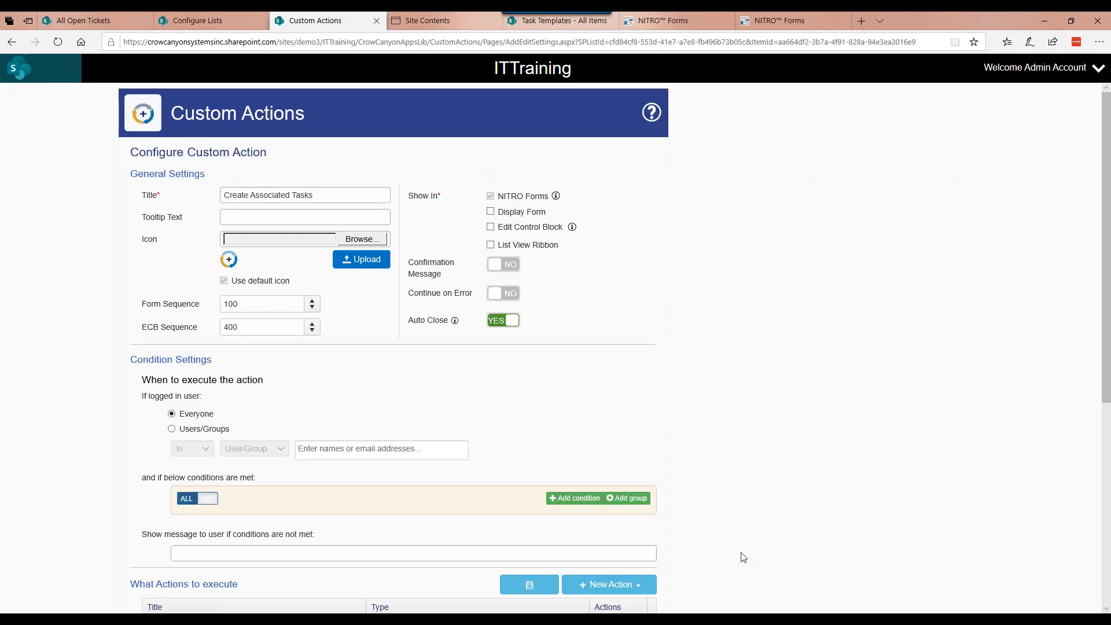
pyautogui.scroll(-5, 743, 557)
pyautogui.click(631, 587)
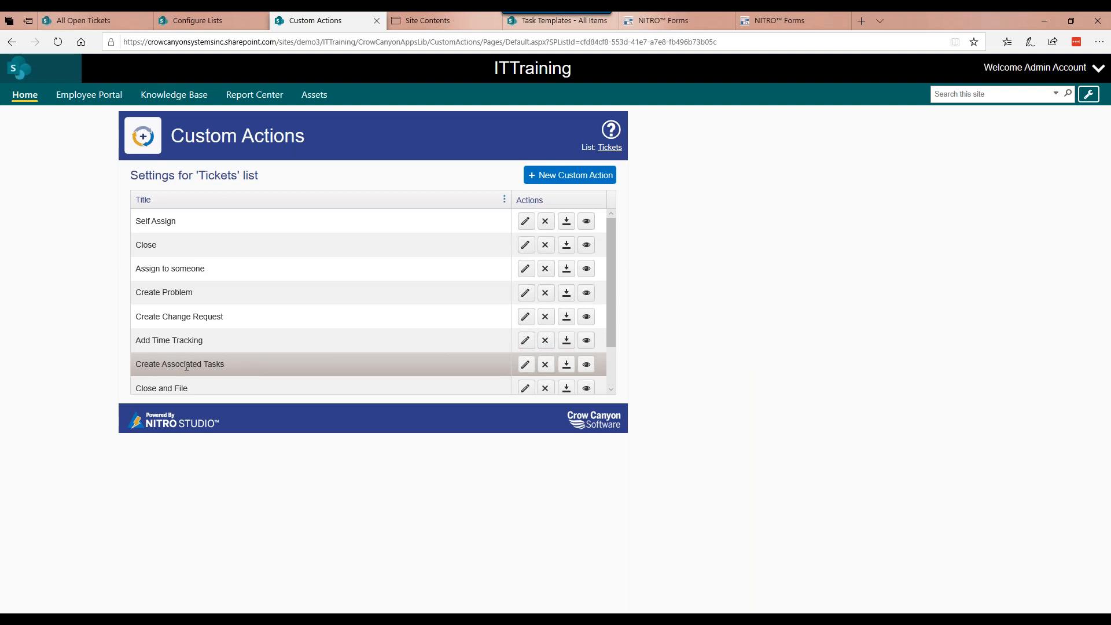
pyautogui.click(525, 364)
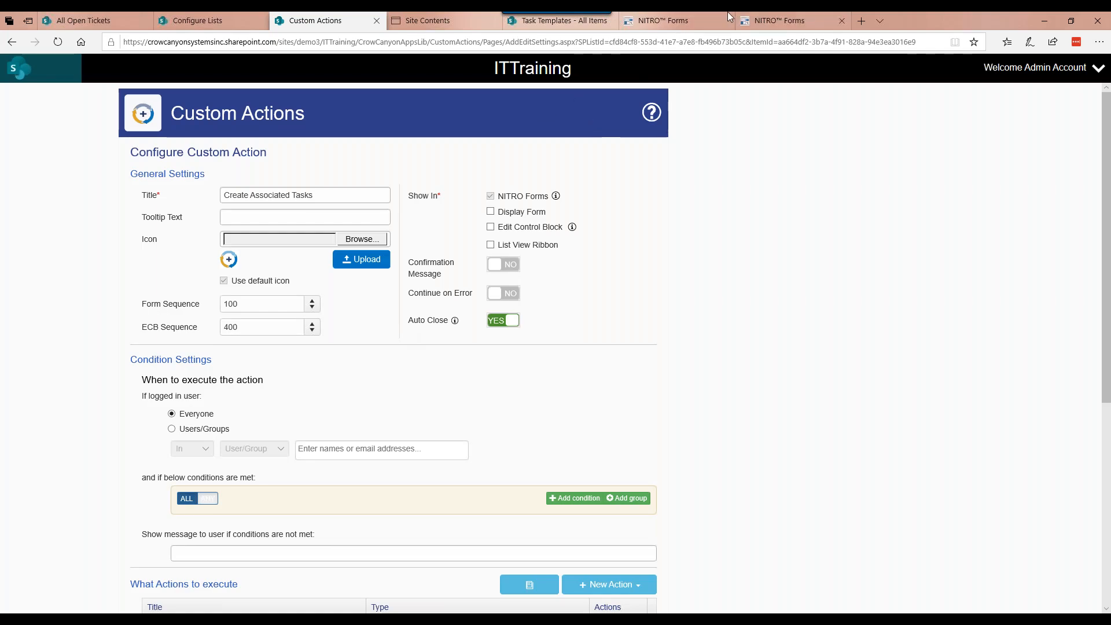
# Step: Examine the new Tickets form in NITRO Forms Designer, including the custom action assigned to its Save button
pyautogui.click(679, 20)
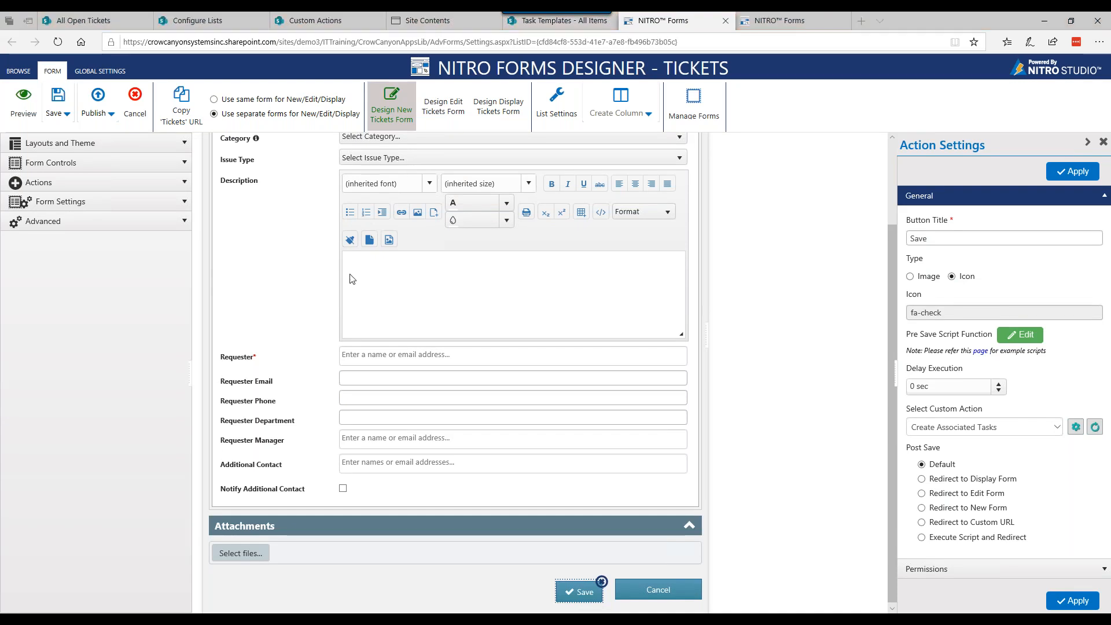
pyautogui.scroll(1, 350, 279)
pyautogui.scroll(-1, 349, 280)
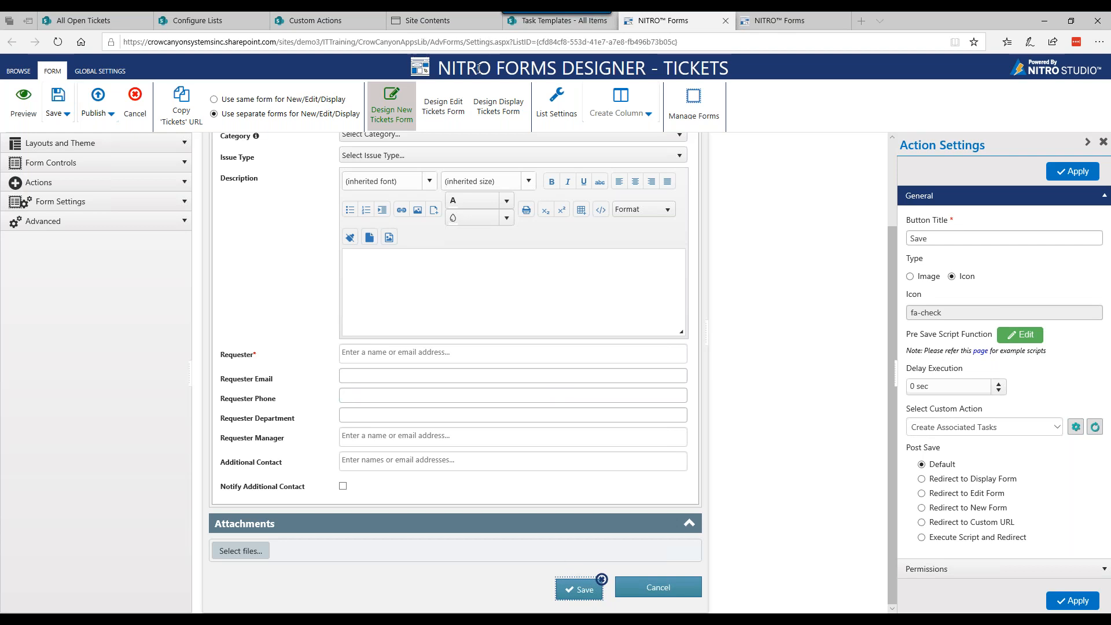
# Step: Examine the Create Associated Tasks configuration, from its general and condition settings to the actions it executes
pyautogui.click(344, 22)
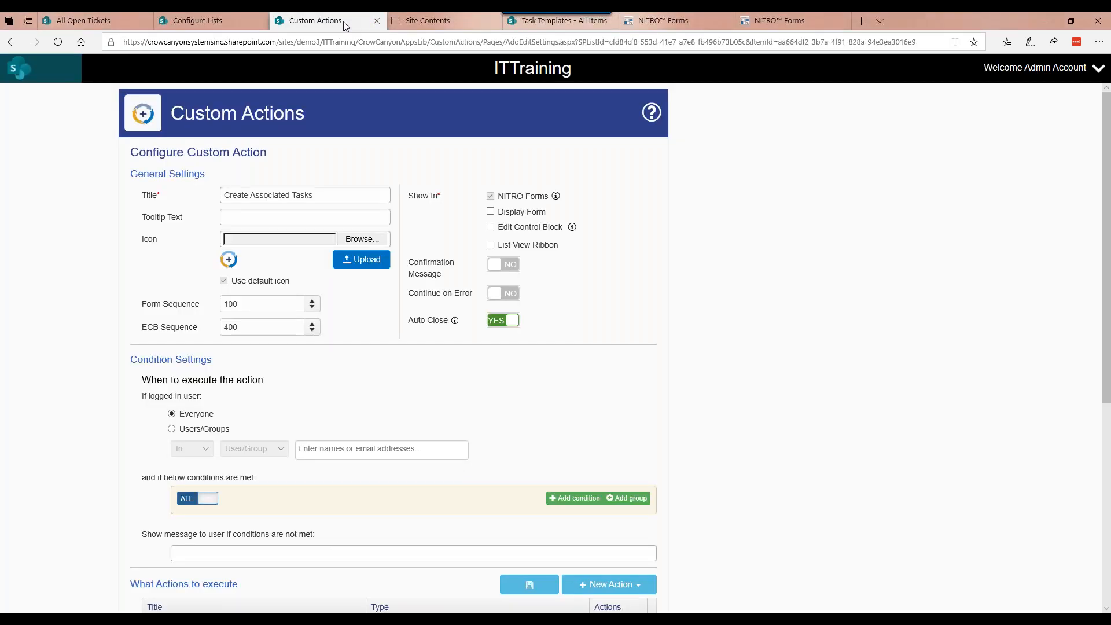
pyautogui.scroll(-2, 139, 238)
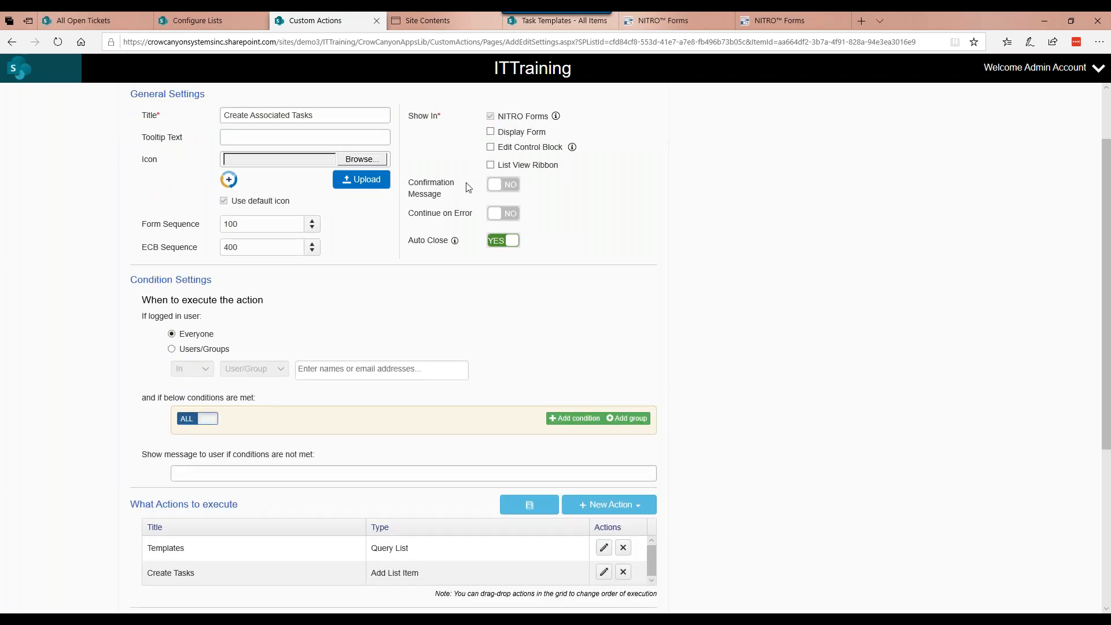
pyautogui.scroll(-2, 469, 187)
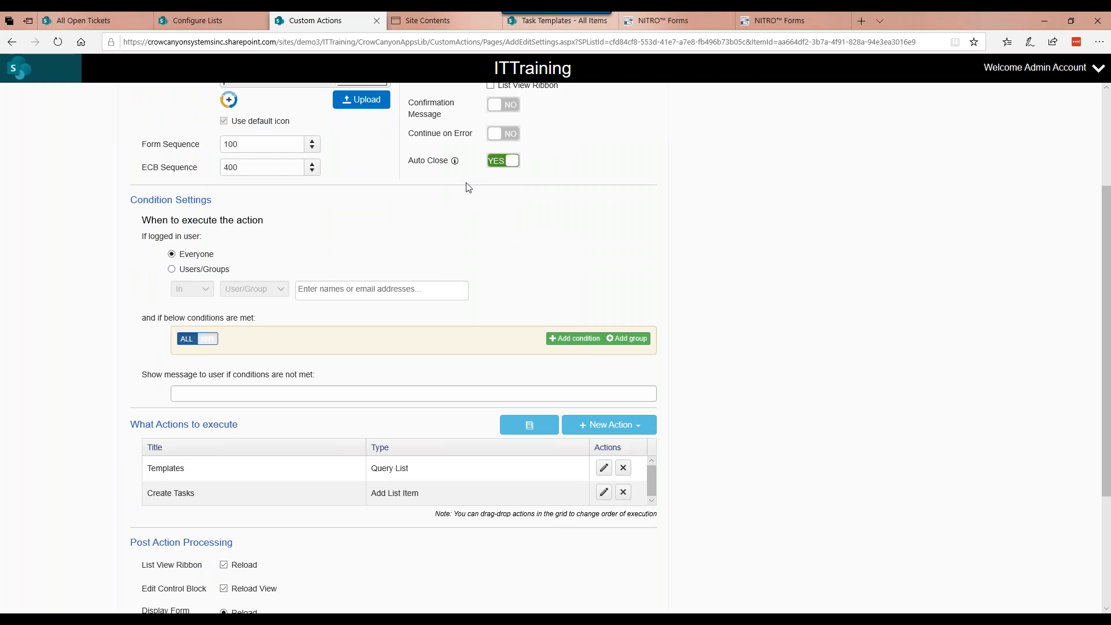
pyautogui.scroll(-2, 469, 186)
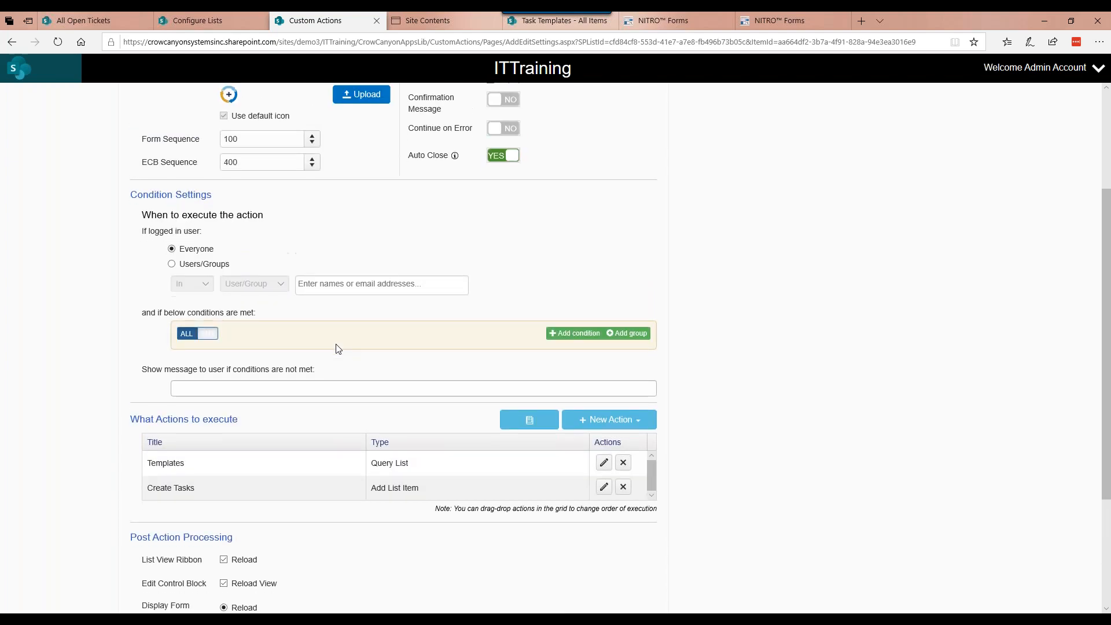
pyautogui.scroll(-2, 337, 349)
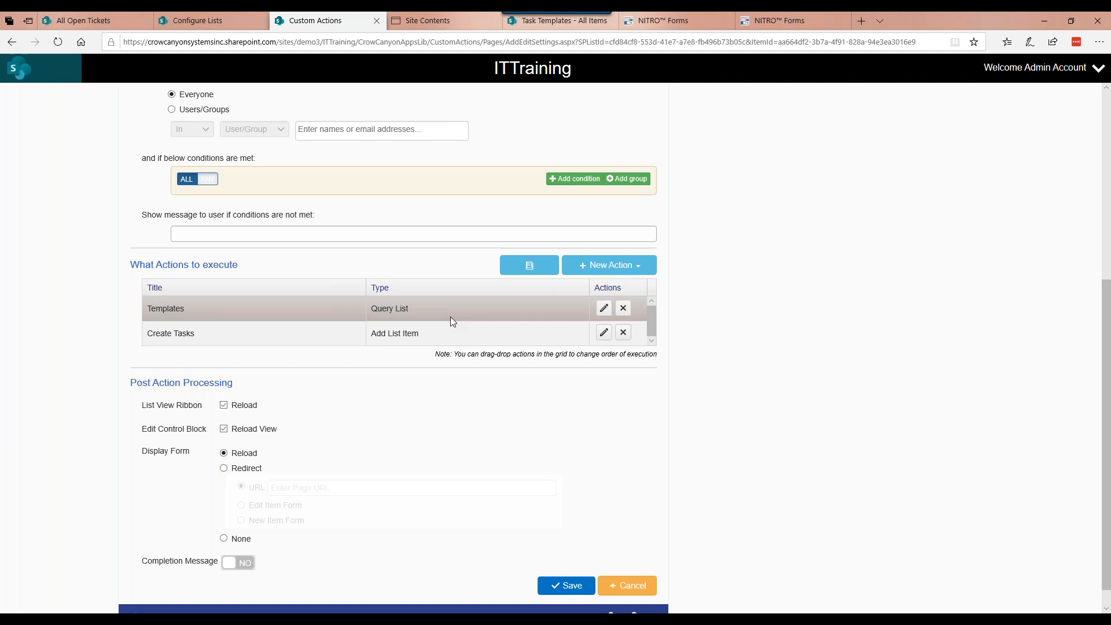
# Step: Check the categories in the Task Templates list and open the Templates query action of Create Associated Tasks
pyautogui.click(562, 27)
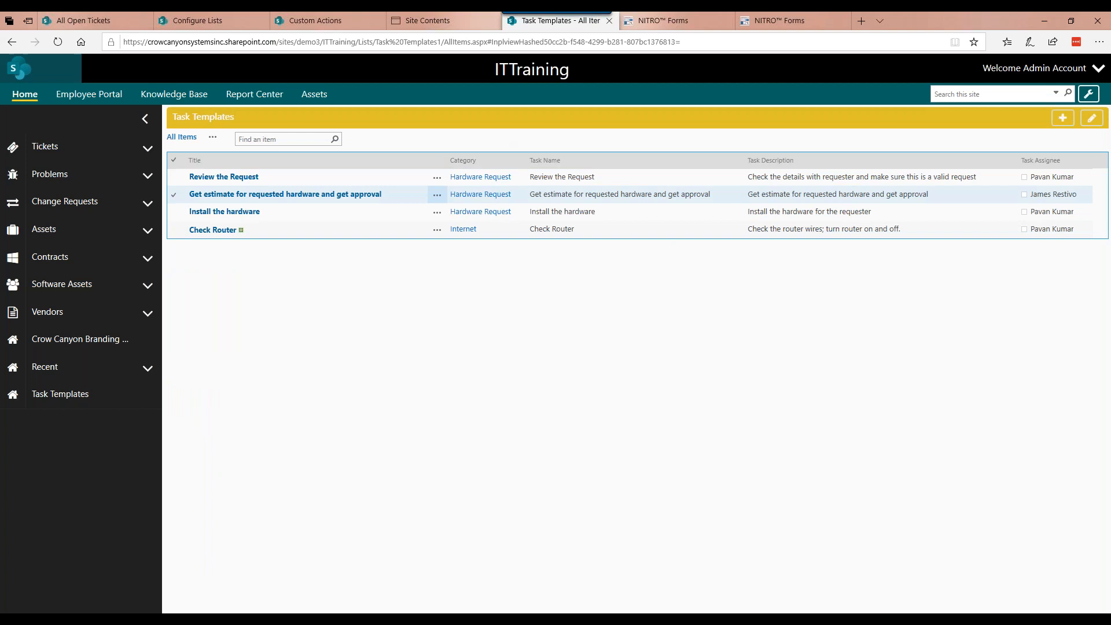
pyautogui.click(447, 179)
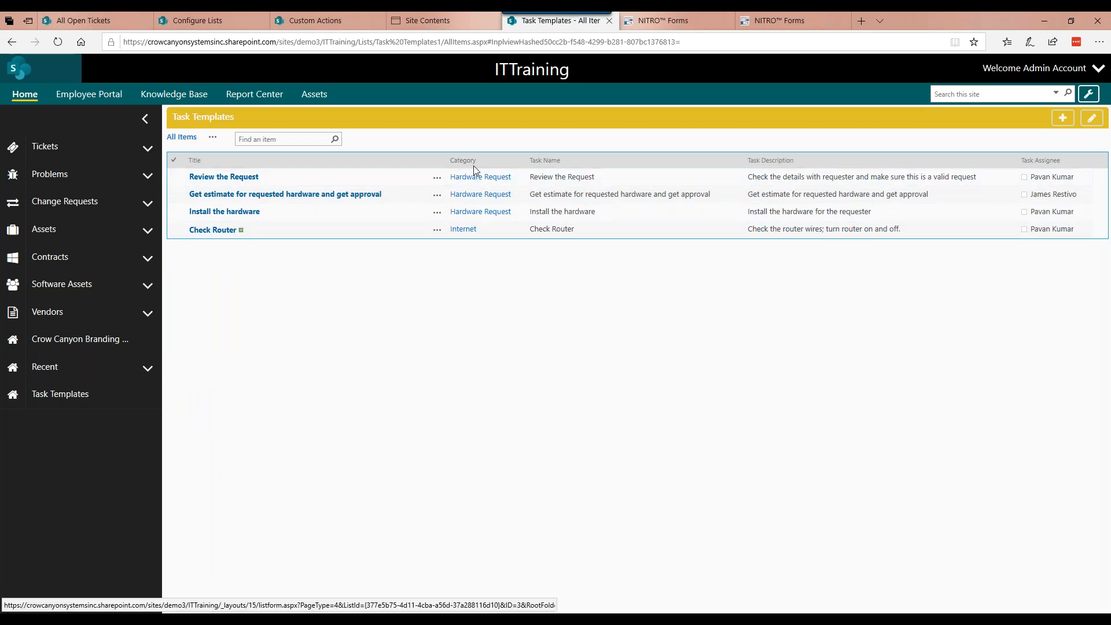
pyautogui.click(321, 21)
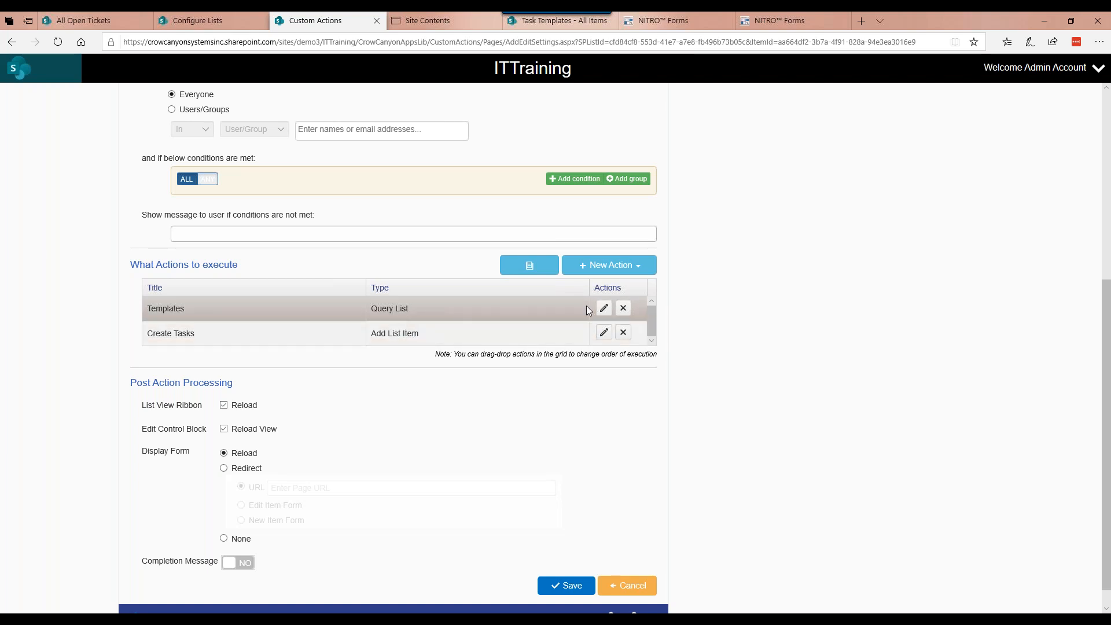
pyautogui.click(604, 309)
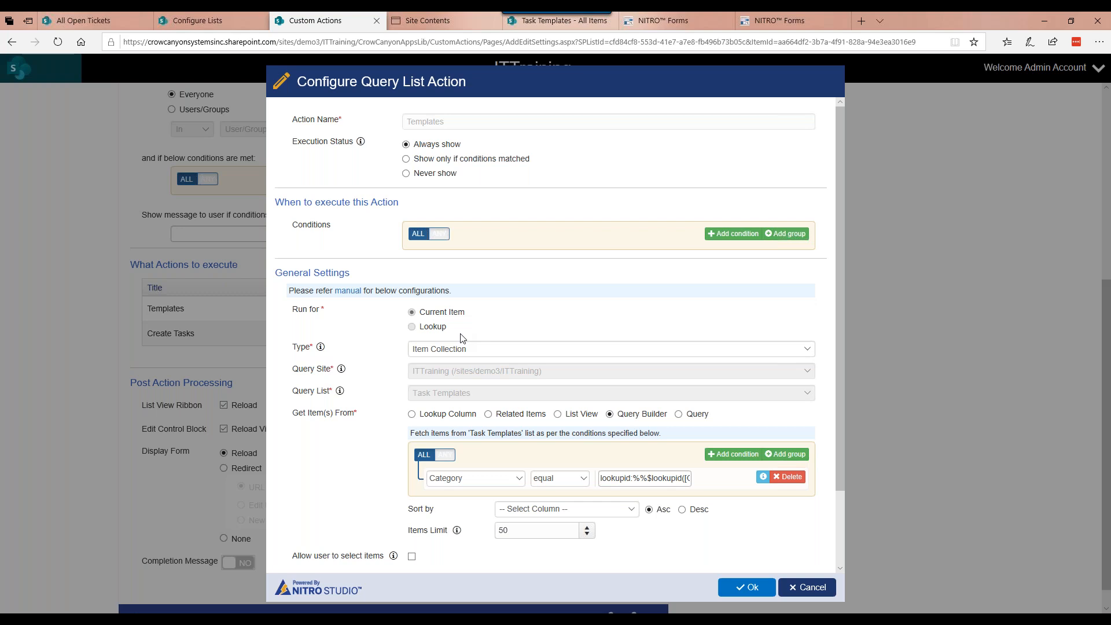
# Step: Examine the Templates query's Item Collection type and Category condition, and compare them with the items in the Task Templates list
pyautogui.scroll(-3, 405, 262)
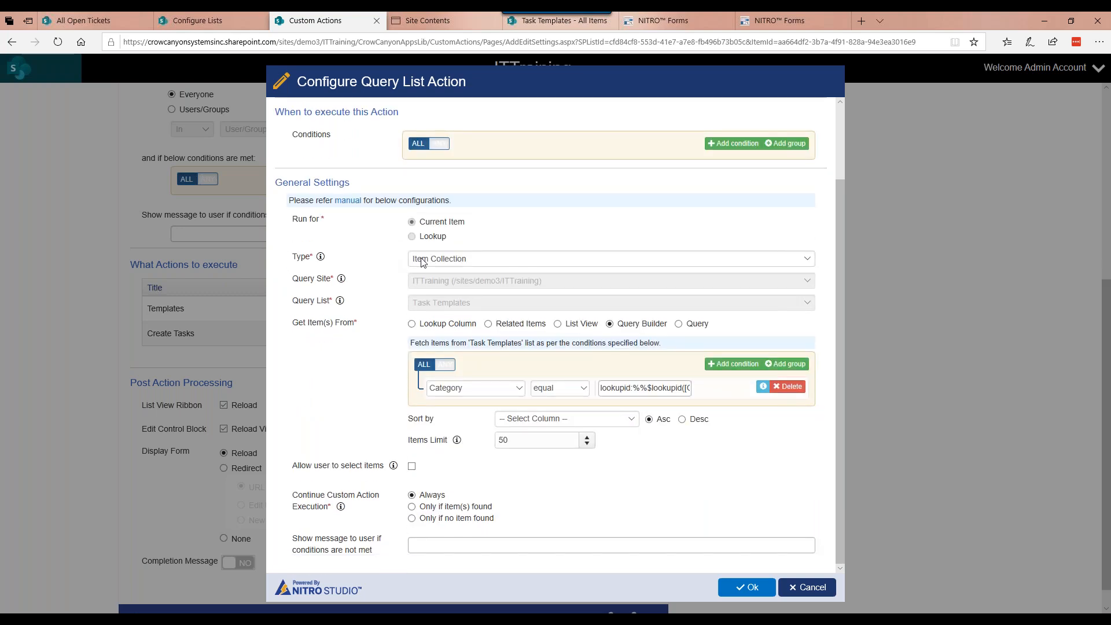
pyautogui.click(423, 260)
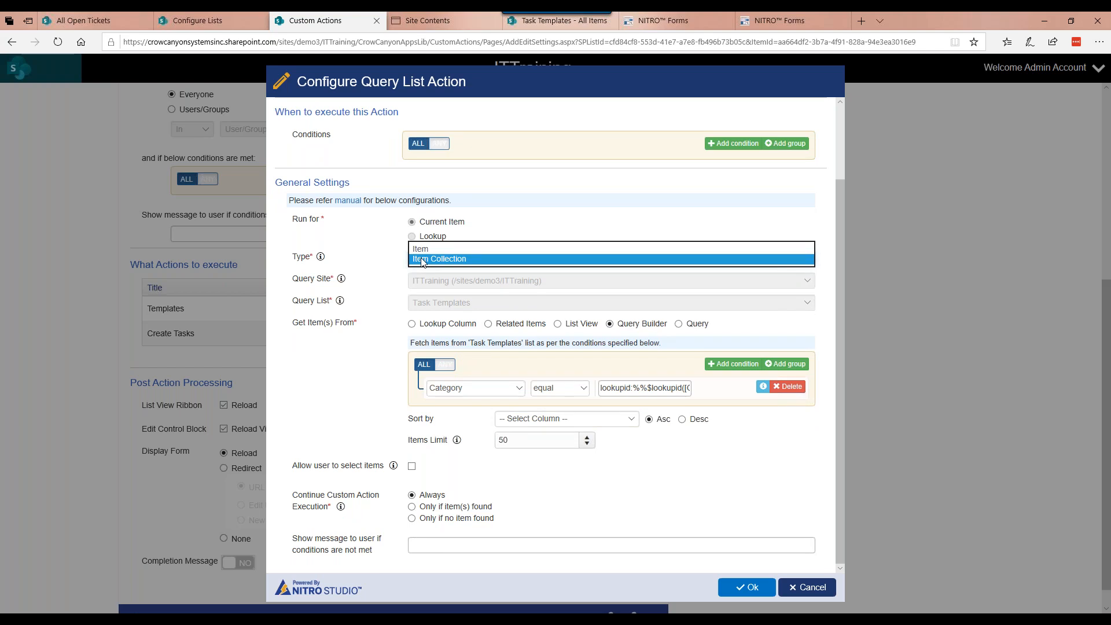
pyautogui.click(422, 259)
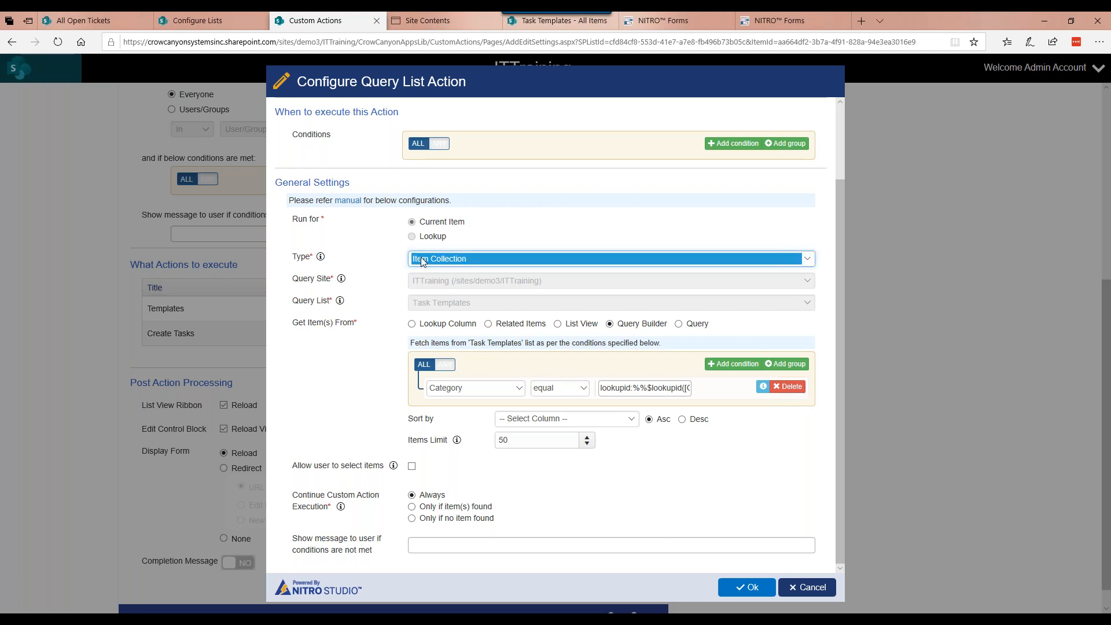
pyautogui.click(546, 23)
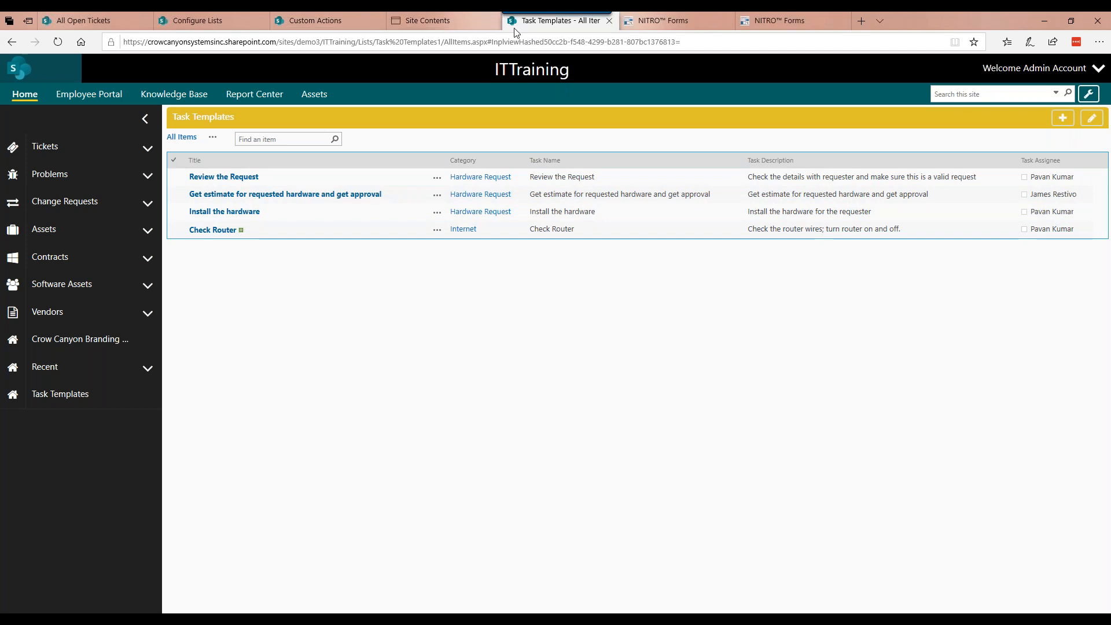
pyautogui.click(331, 20)
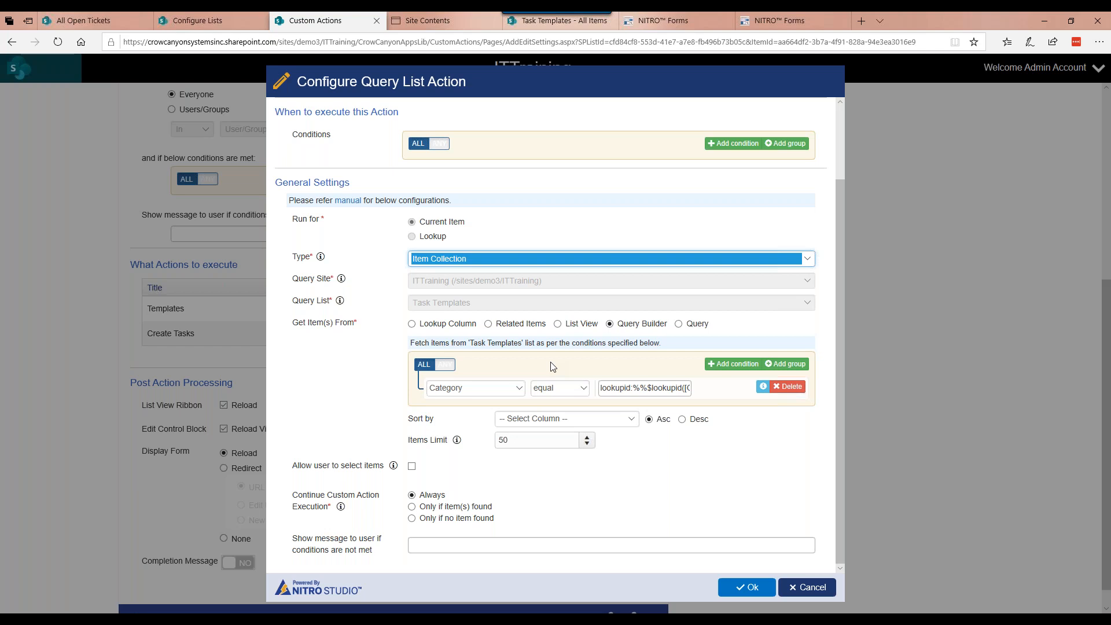
# Step: Switch to the CustomActions_Nov2019 presentation in PowerPoint and review the slide on auto-creating tasks from a template
pyautogui.moveTo(440, 619)
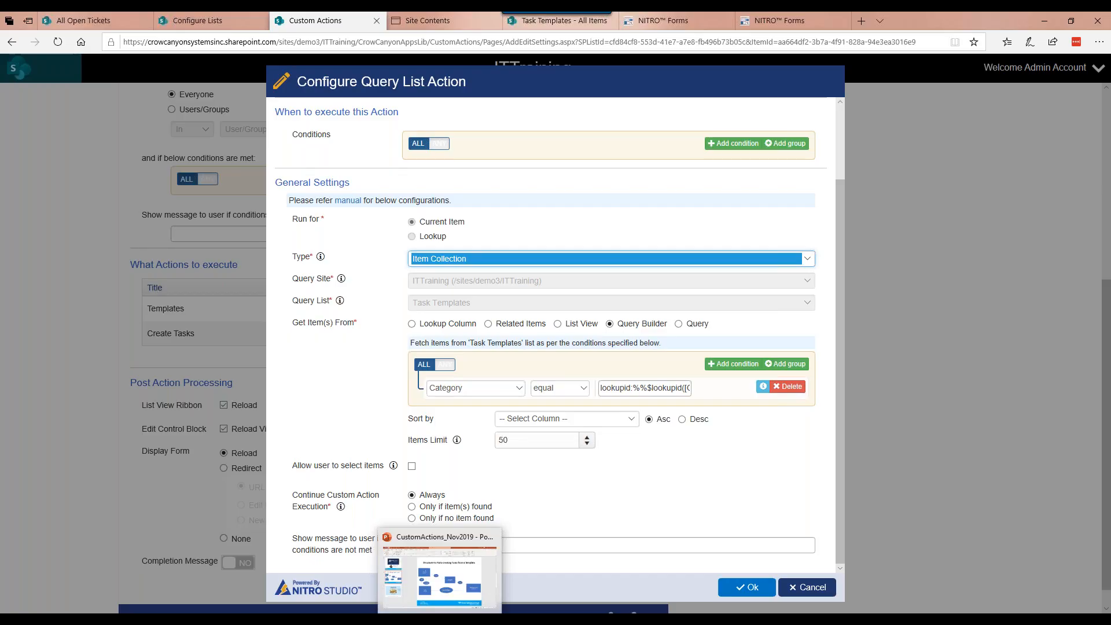
pyautogui.click(440, 620)
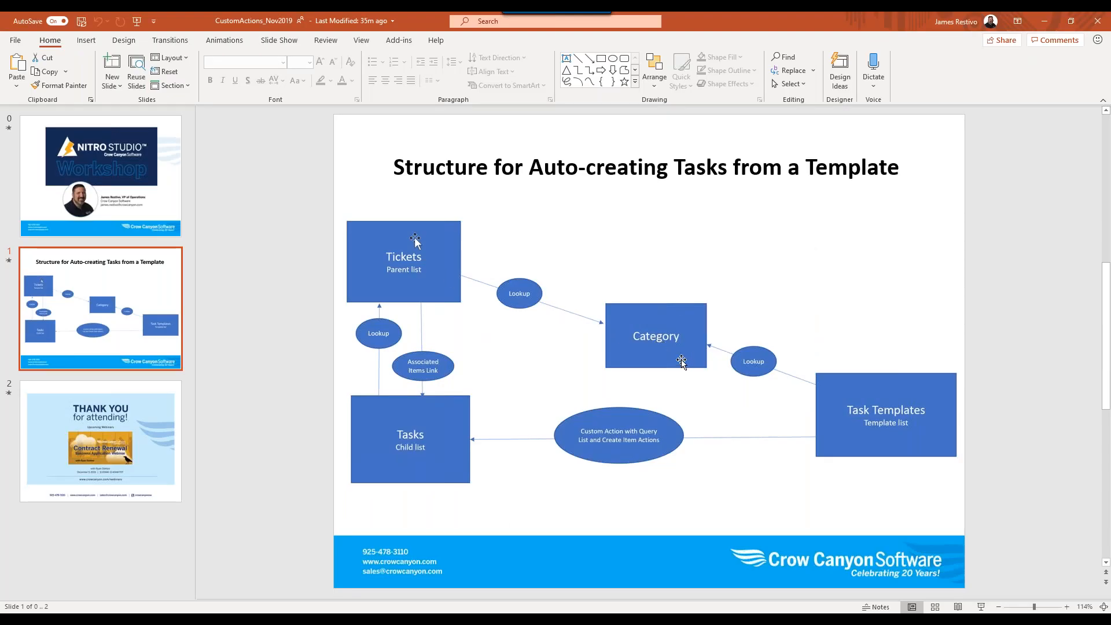
pyautogui.click(1048, 24)
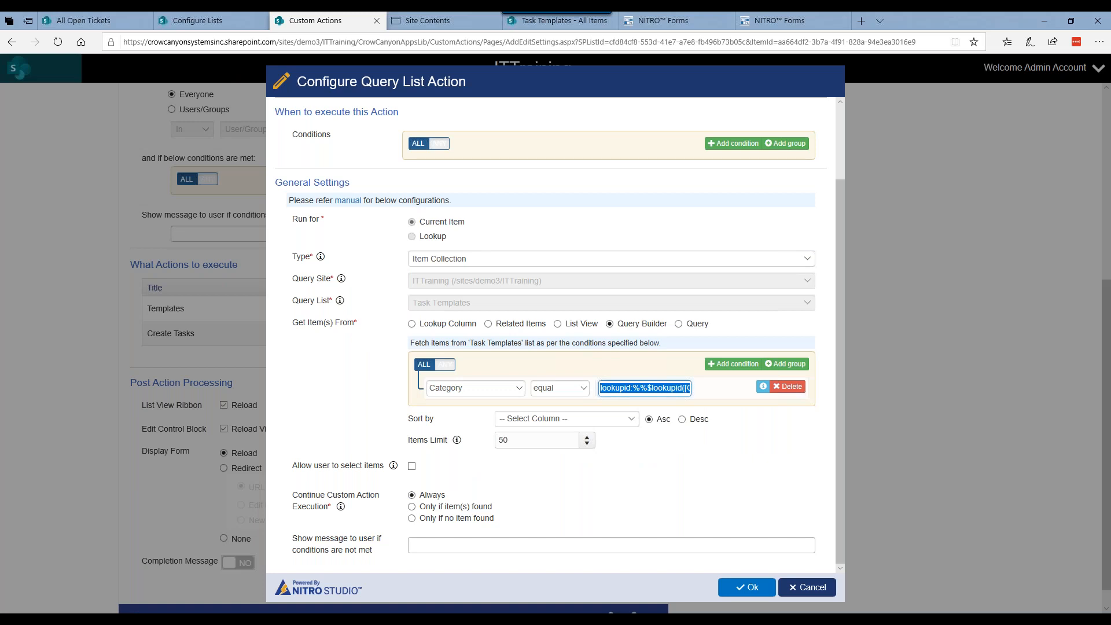
# Step: Paste the Category condition's lookup expression into Notepad, examine its parts, and leave the Templates query settings without saving
pyautogui.hotkey('alt', 'Tab')
pyautogui.write('lookupid:%%$lookupid([Category|Category1])%%')
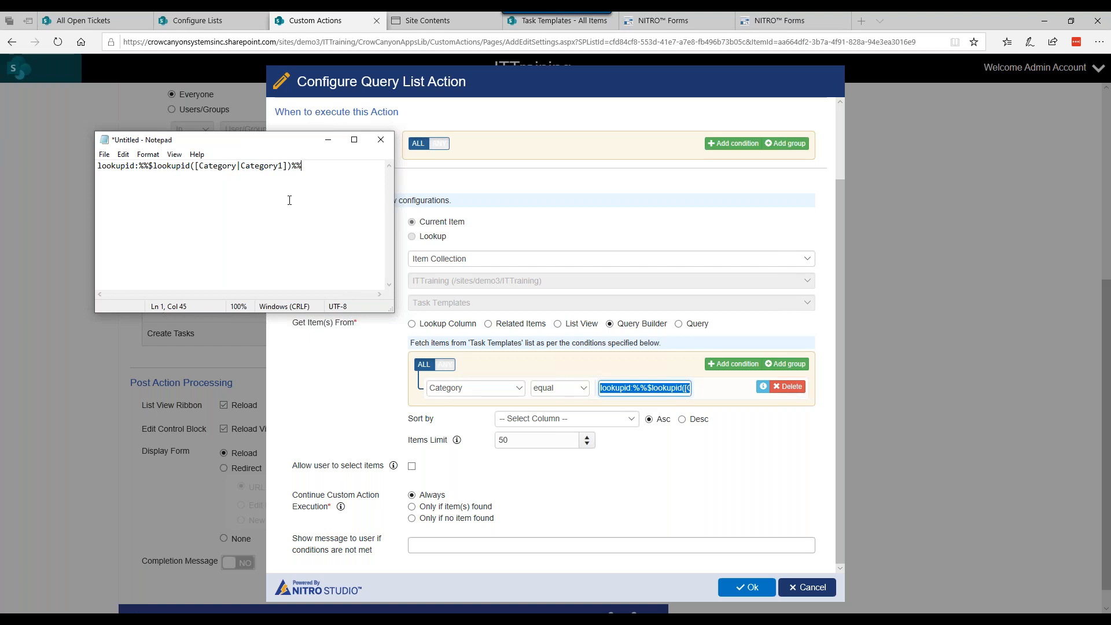
pyautogui.moveTo(138, 166); pyautogui.dragTo(150, 164)
pyautogui.moveTo(304, 166); pyautogui.dragTo(258, 162)
pyautogui.click(162, 166)
pyautogui.moveTo(108, 165); pyautogui.dragTo(137, 165)
pyautogui.click(165, 177)
pyautogui.click(351, 379)
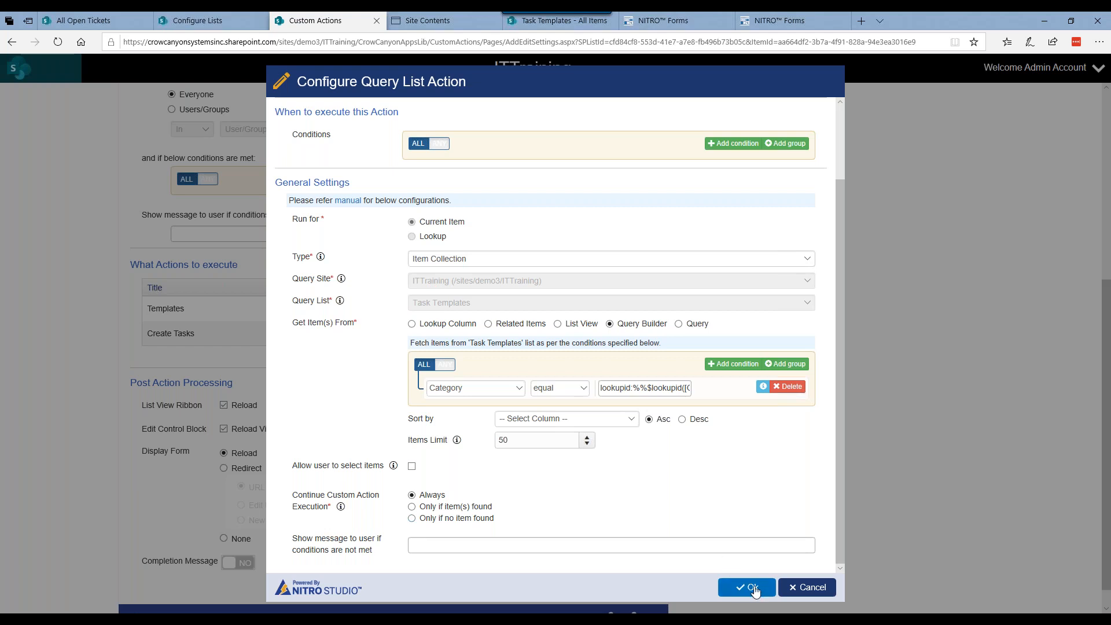
pyautogui.click(789, 588)
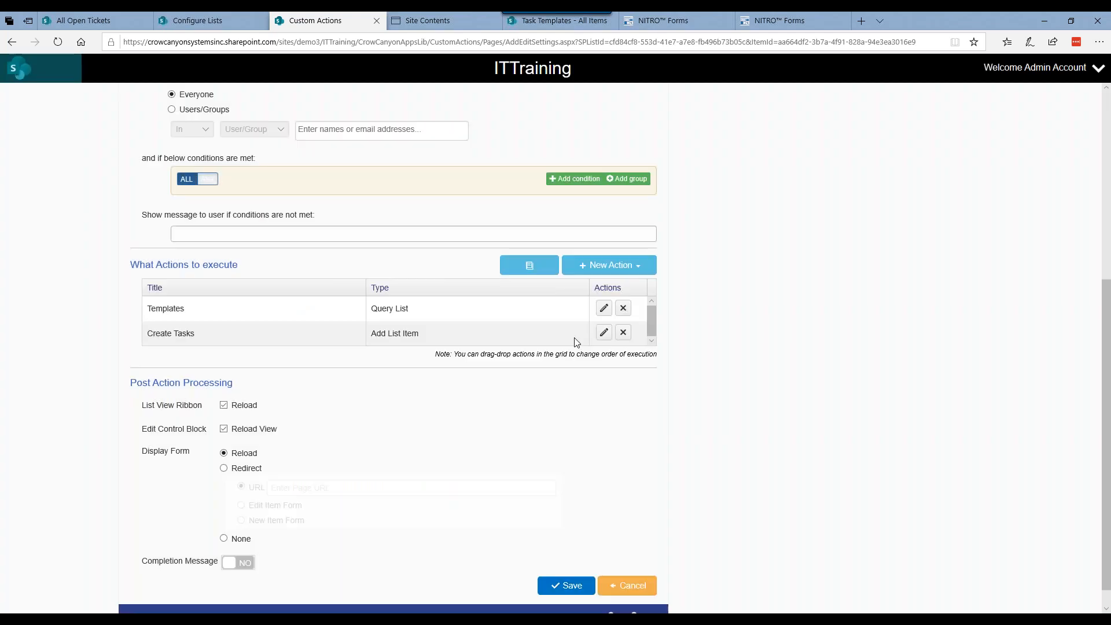
# Step: Open the Create Tasks action and examine its Run for setting, target list, and user input and predefined column options
pyautogui.click(604, 333)
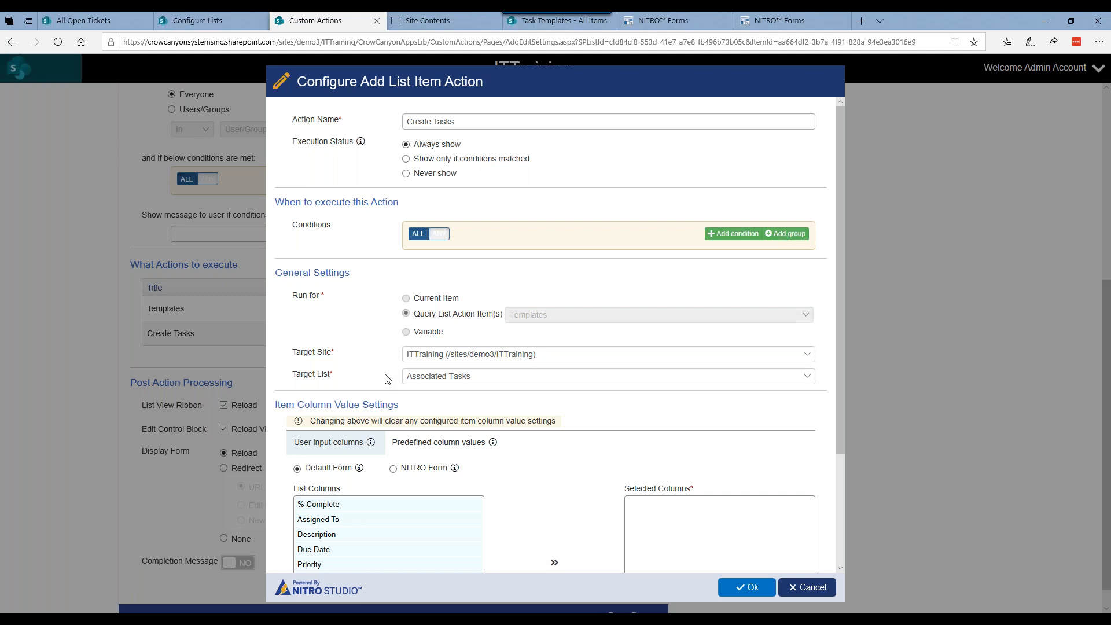
pyautogui.scroll(-3, 386, 379)
pyautogui.click(427, 302)
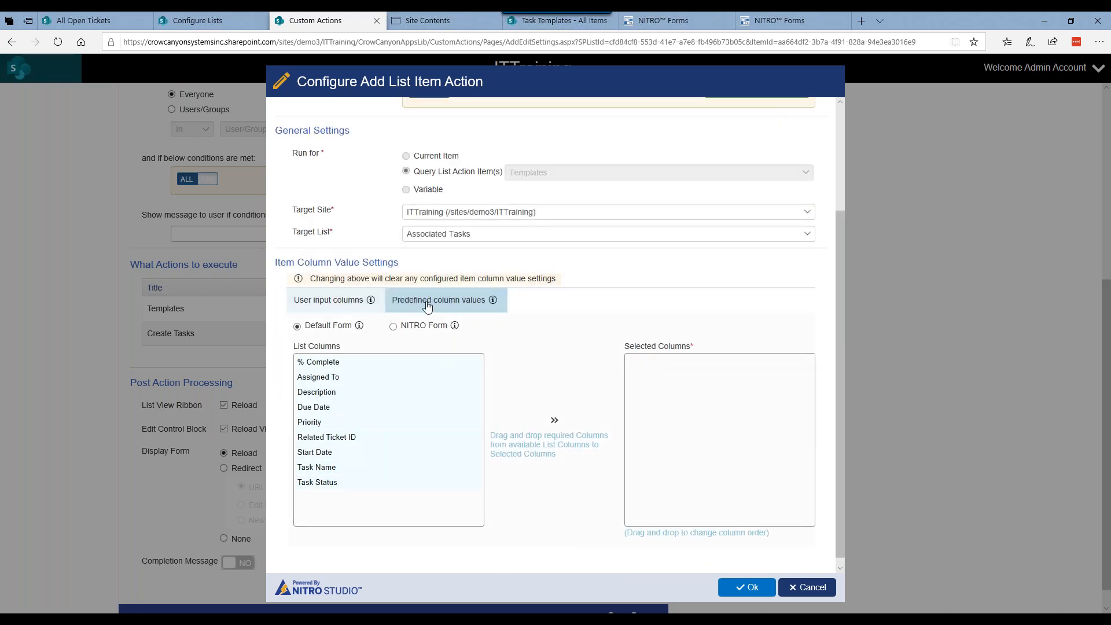
pyautogui.scroll(1, 382, 336)
pyautogui.click(351, 363)
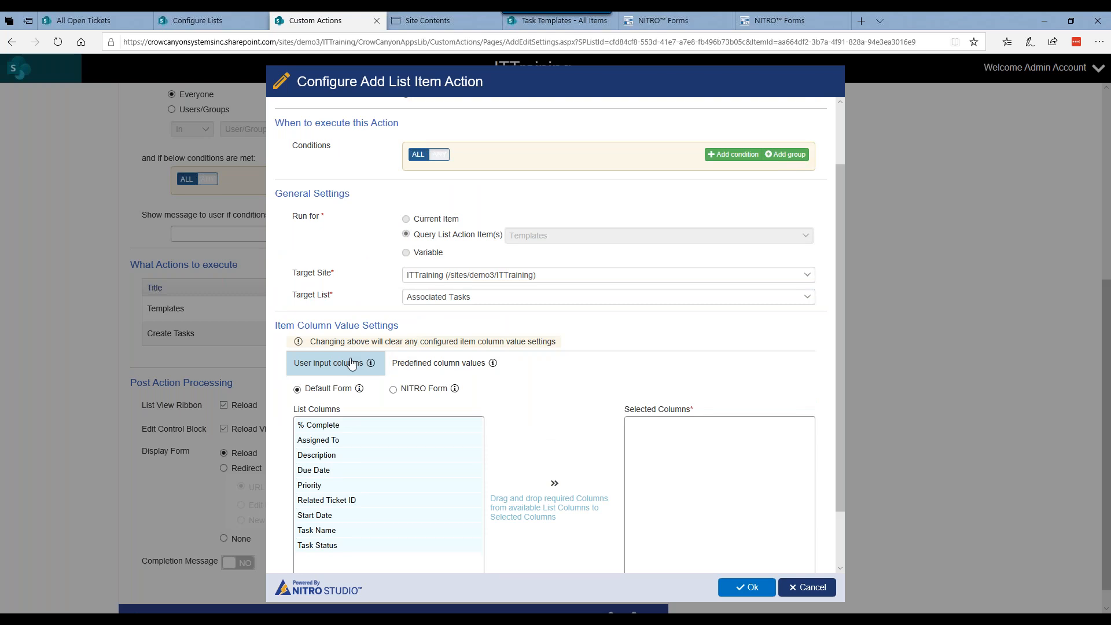
# Step: Compare the columns of the Task Templates list with the predefined column values of the Create Tasks action
pyautogui.click(559, 20)
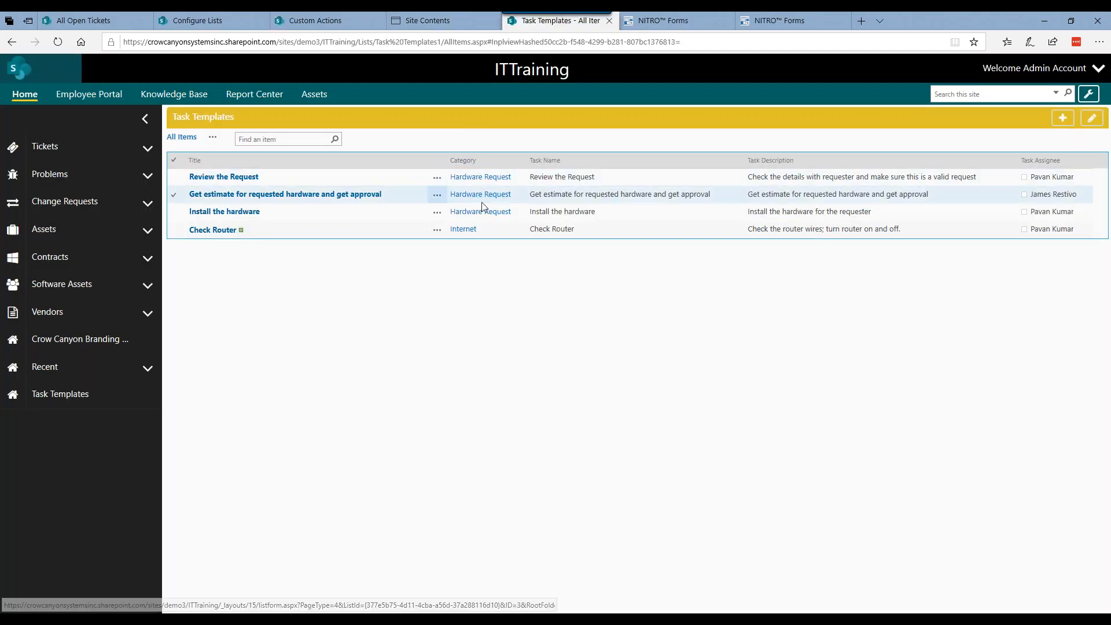
pyautogui.click(315, 20)
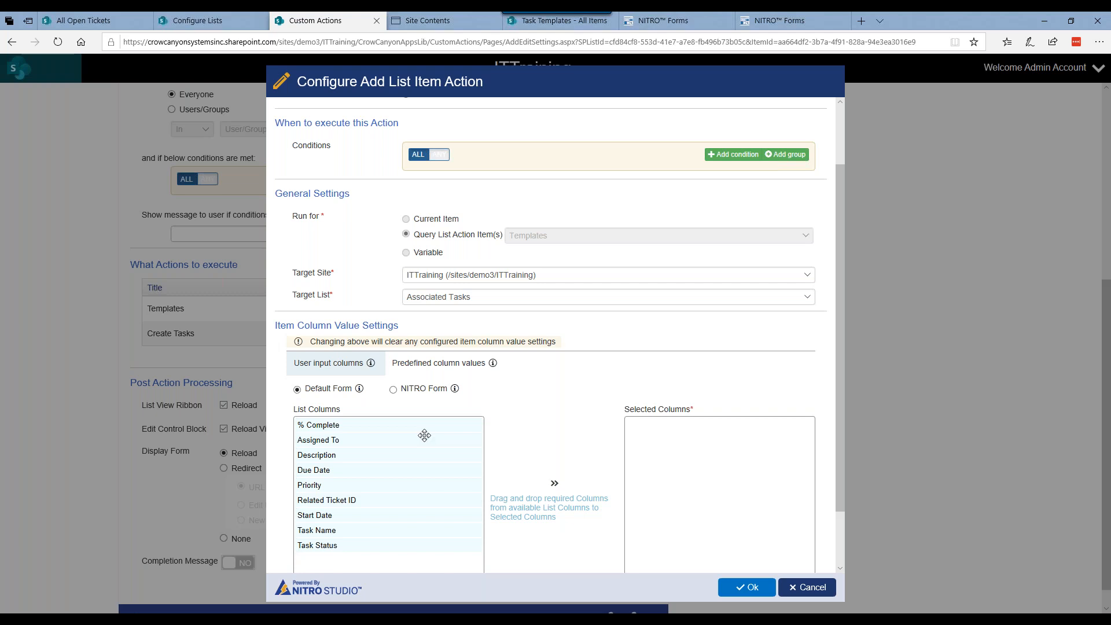
pyautogui.click(433, 374)
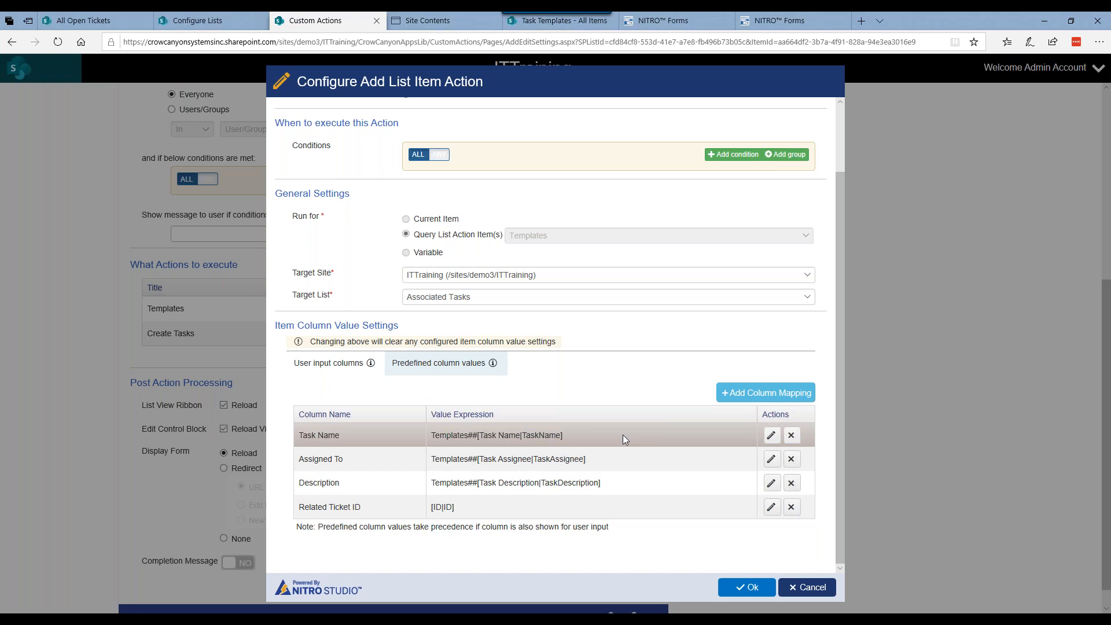
# Step: Check the Task Name mapping's value expression against the Task Templates list and leave the Create Tasks settings without saving
pyautogui.click(771, 436)
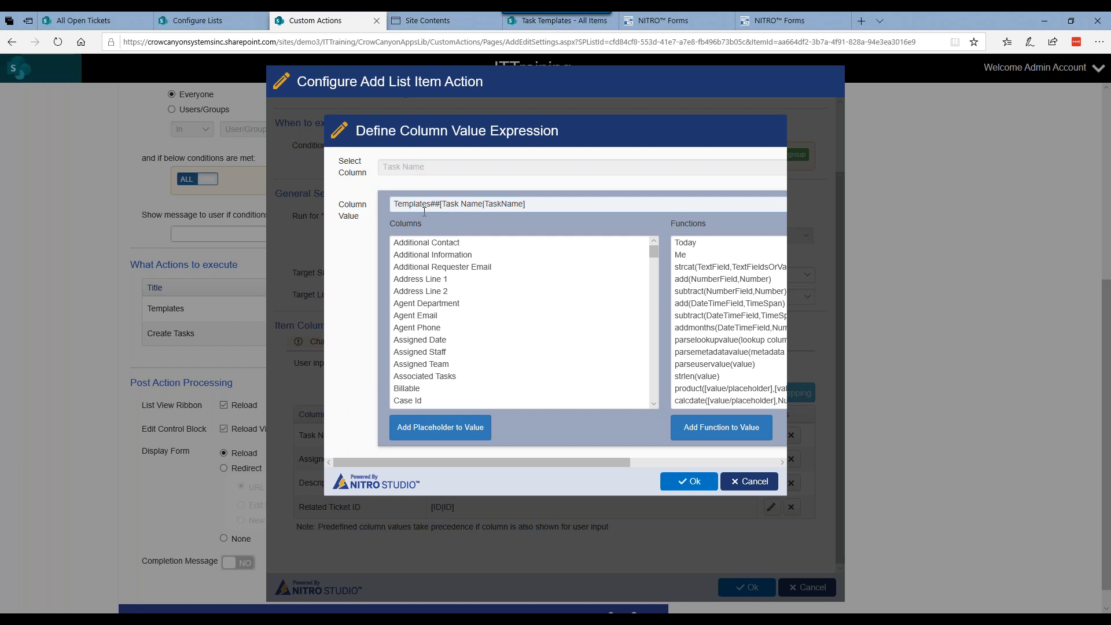
pyautogui.click(543, 25)
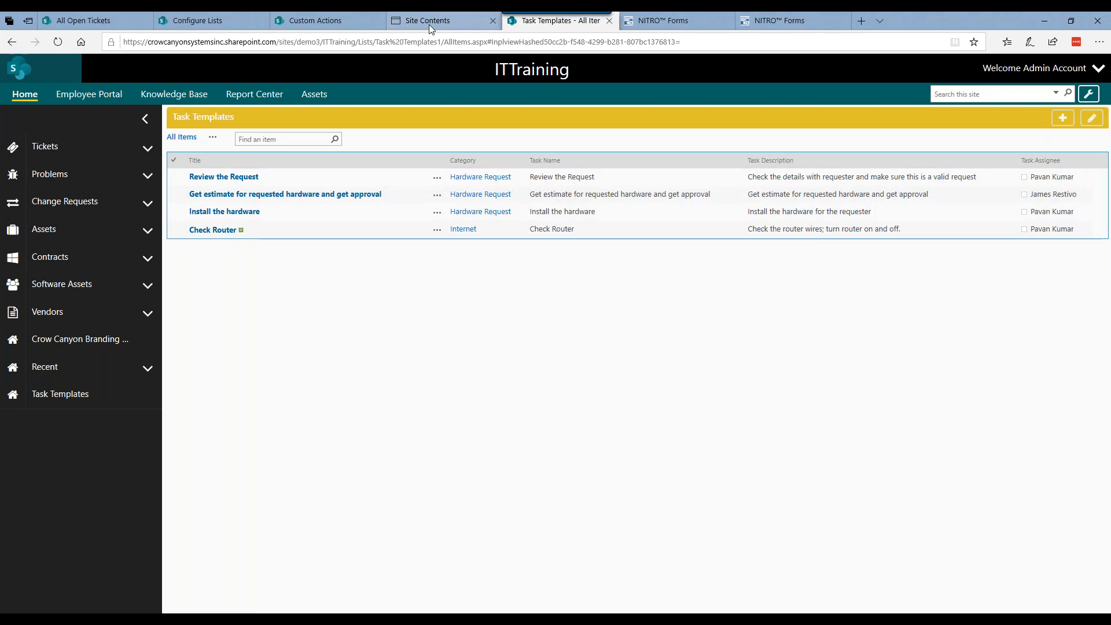
pyautogui.click(223, 24)
pyautogui.click(305, 22)
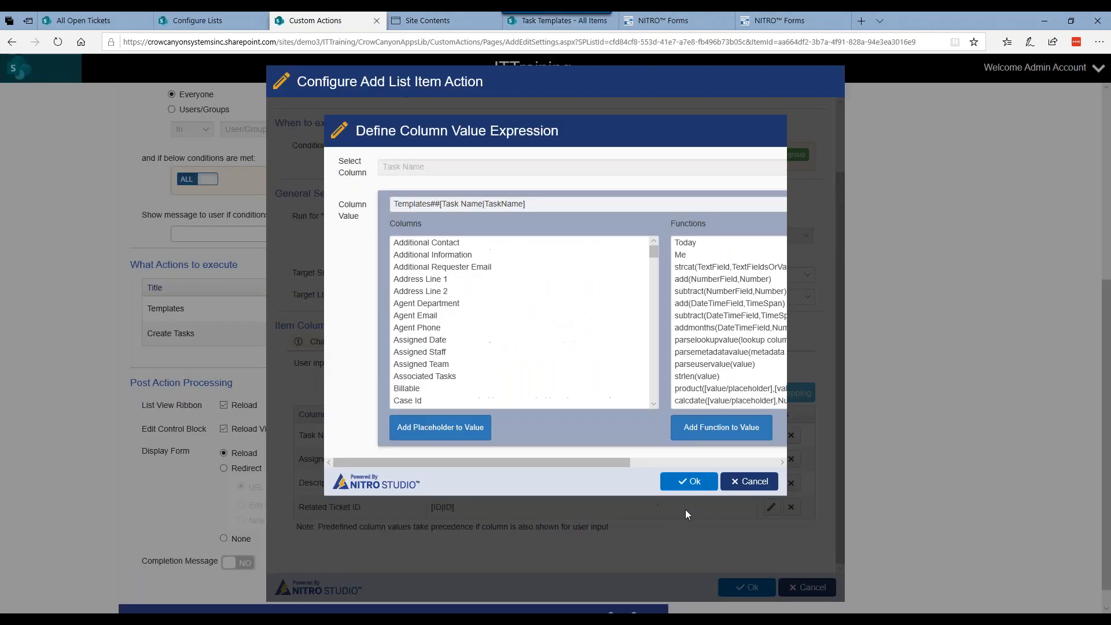
pyautogui.click(751, 484)
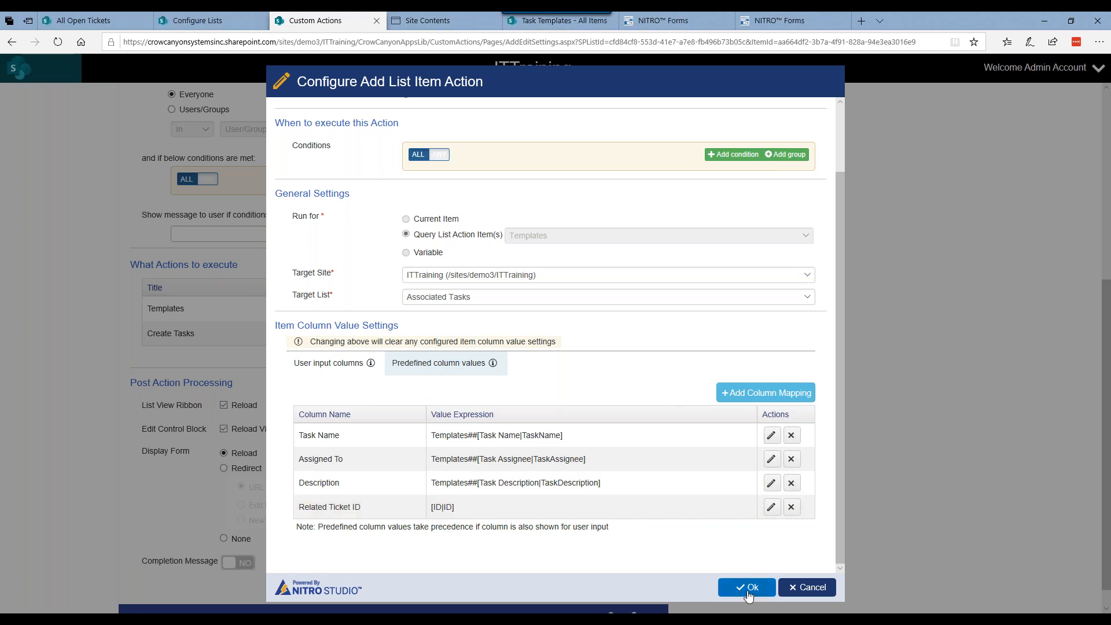
pyautogui.click(789, 591)
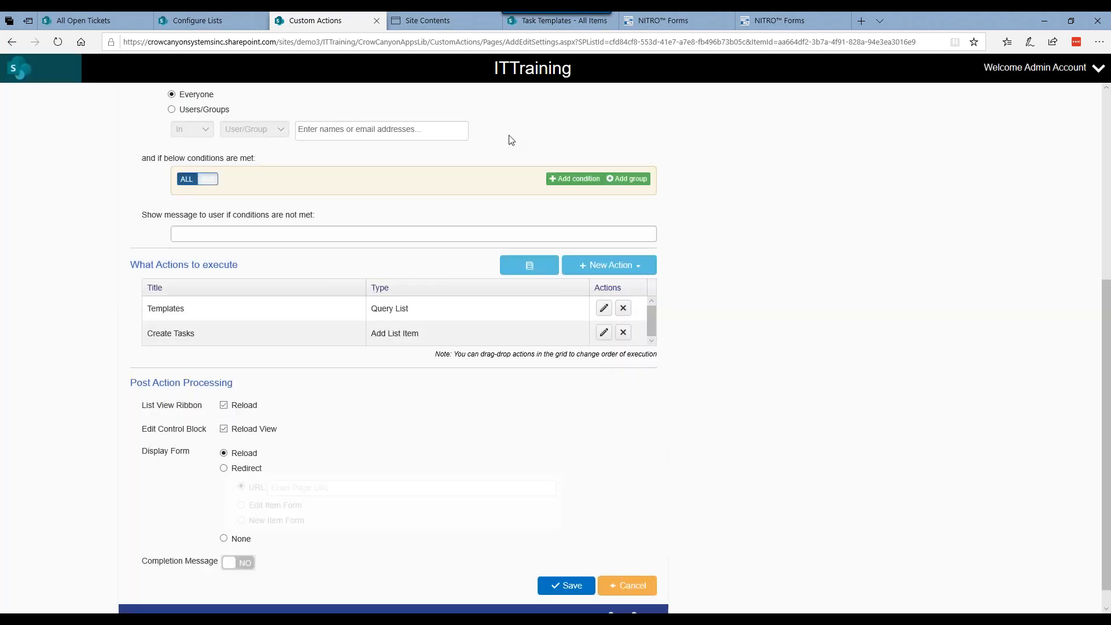
# Step: Check the Close action on the open laptop ticket and open the Tickets list's Close custom action for editing
pyautogui.click(116, 24)
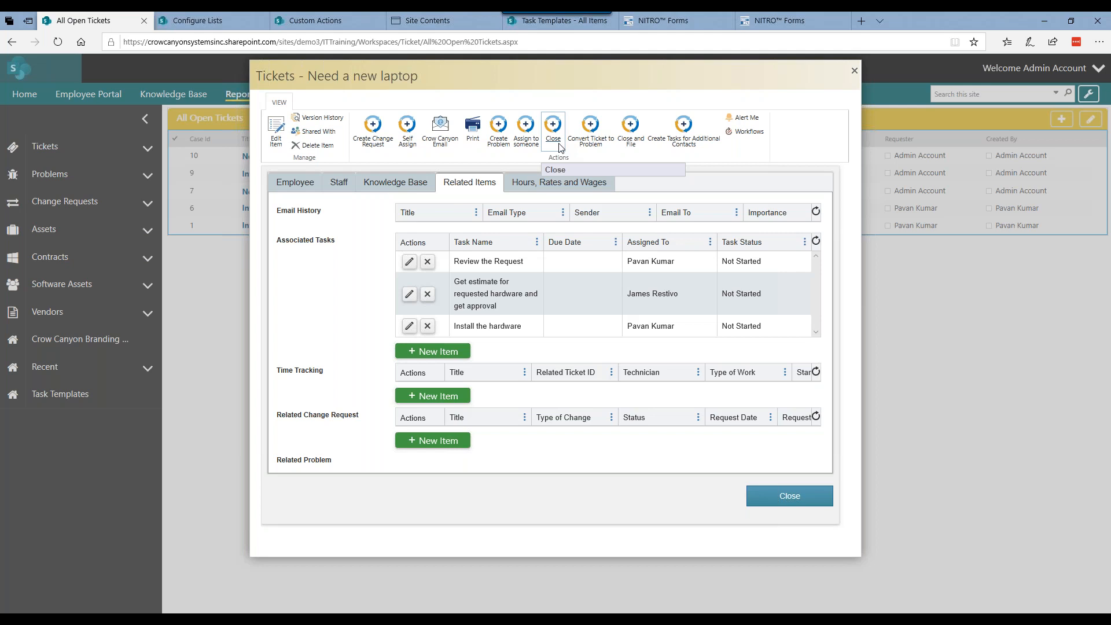
pyautogui.click(346, 19)
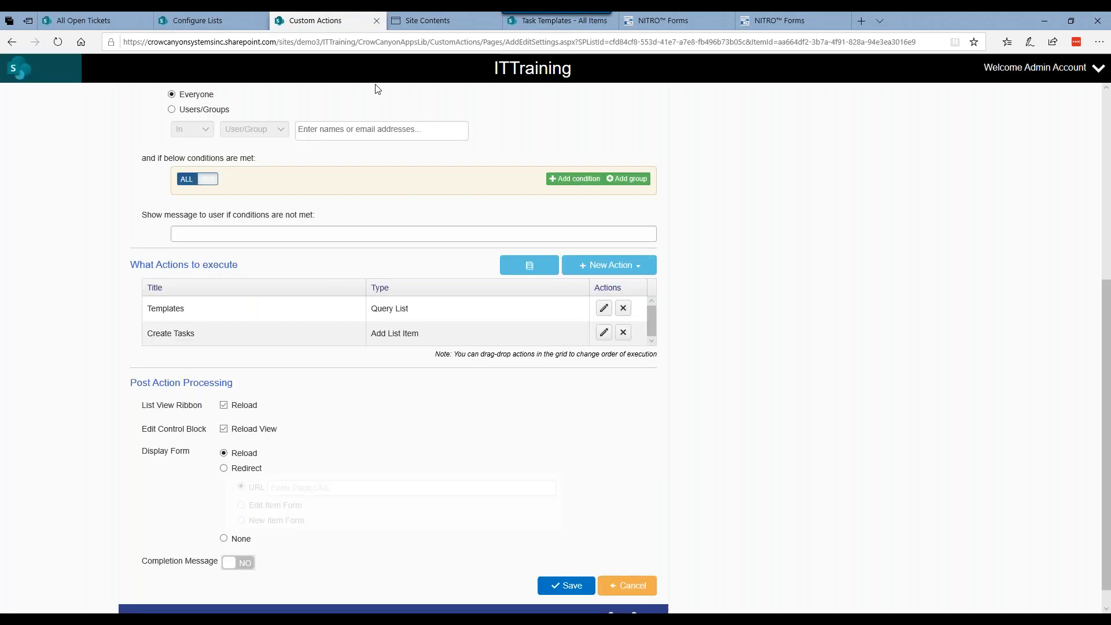
pyautogui.click(621, 581)
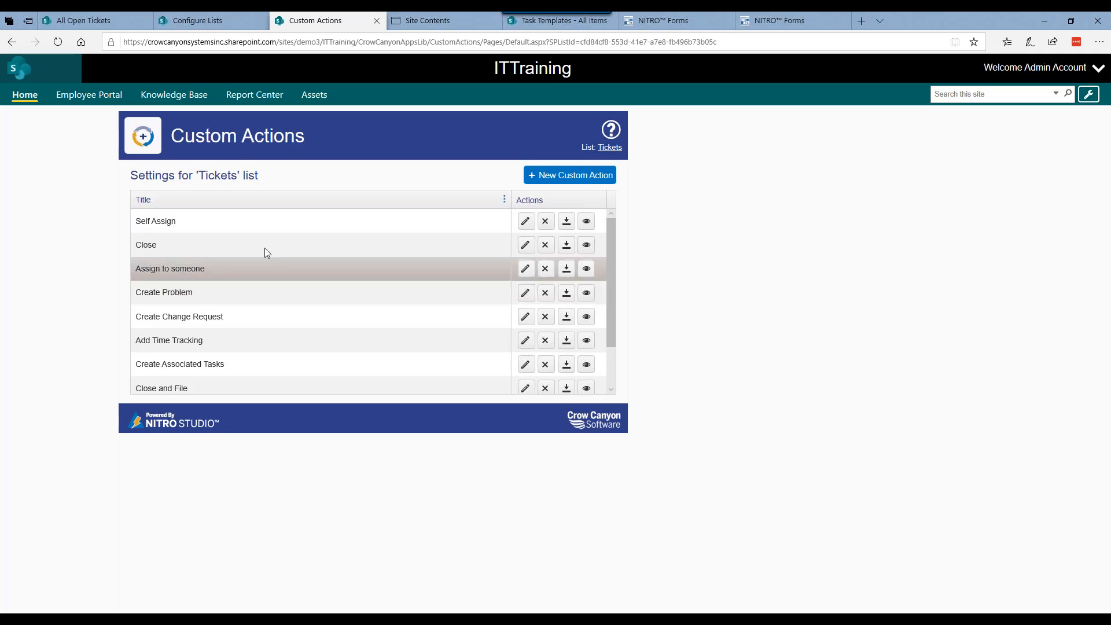
pyautogui.click(525, 245)
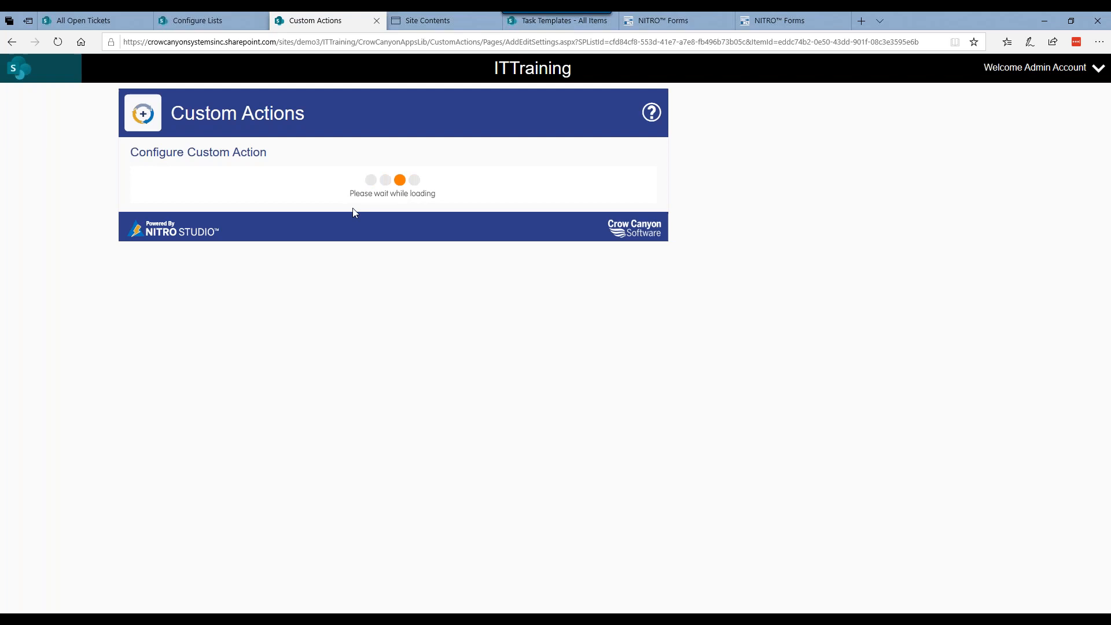
pyautogui.click(62, 44)
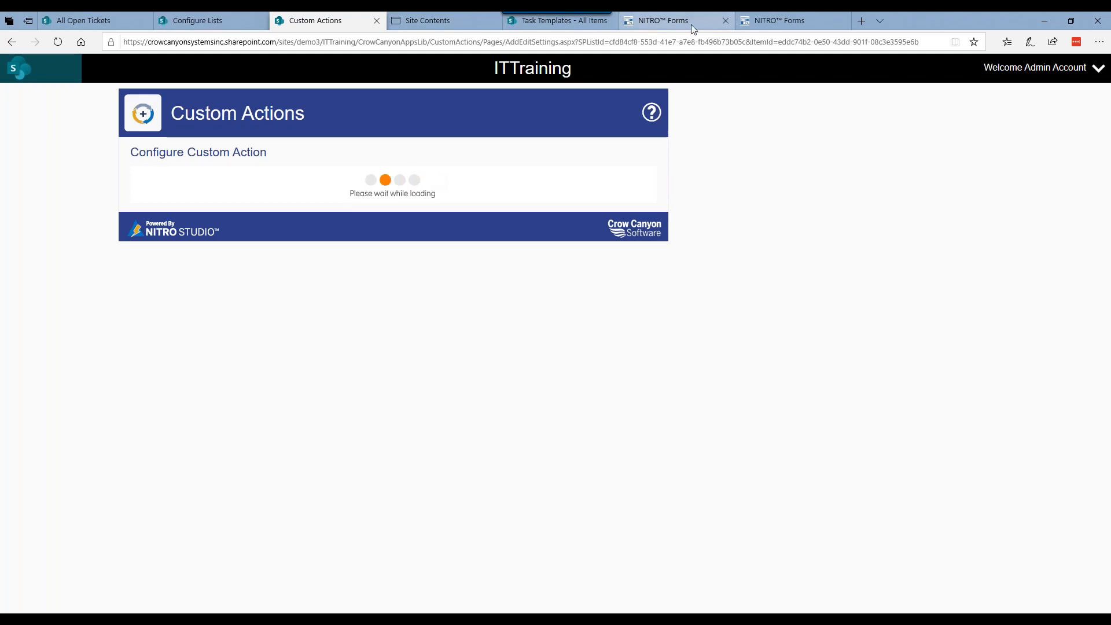
# Step: Examine the new Associated Tasks form in NITRO Forms Designer, including Task Status and the Mark Task as Completed button's custom action
pyautogui.click(785, 22)
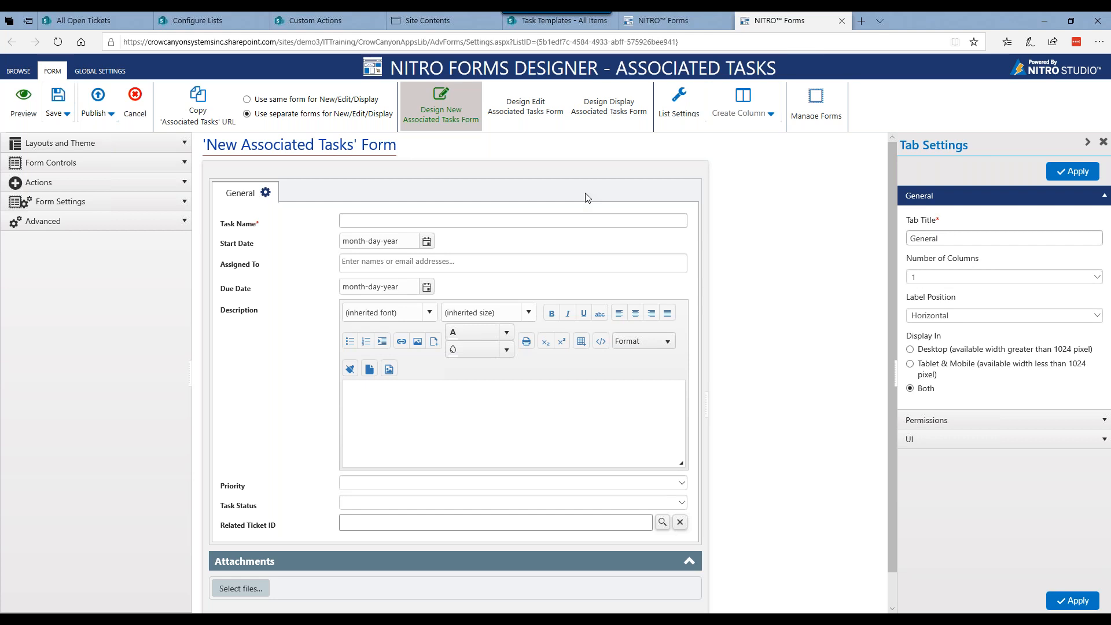
pyautogui.scroll(-1, 588, 197)
pyautogui.scroll(-1, 587, 196)
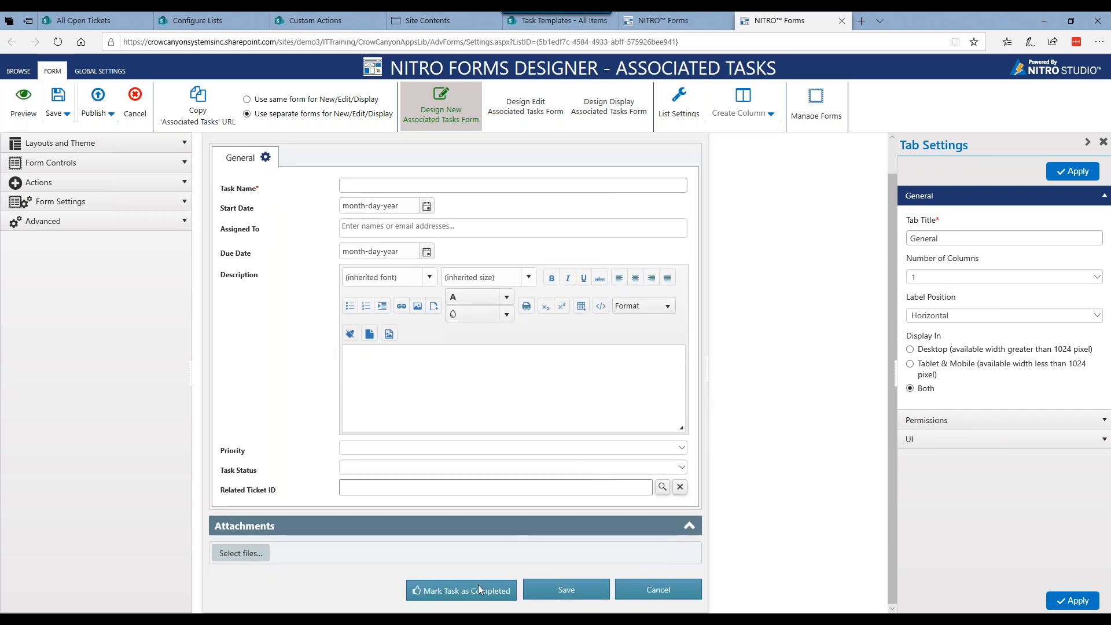
pyautogui.click(242, 472)
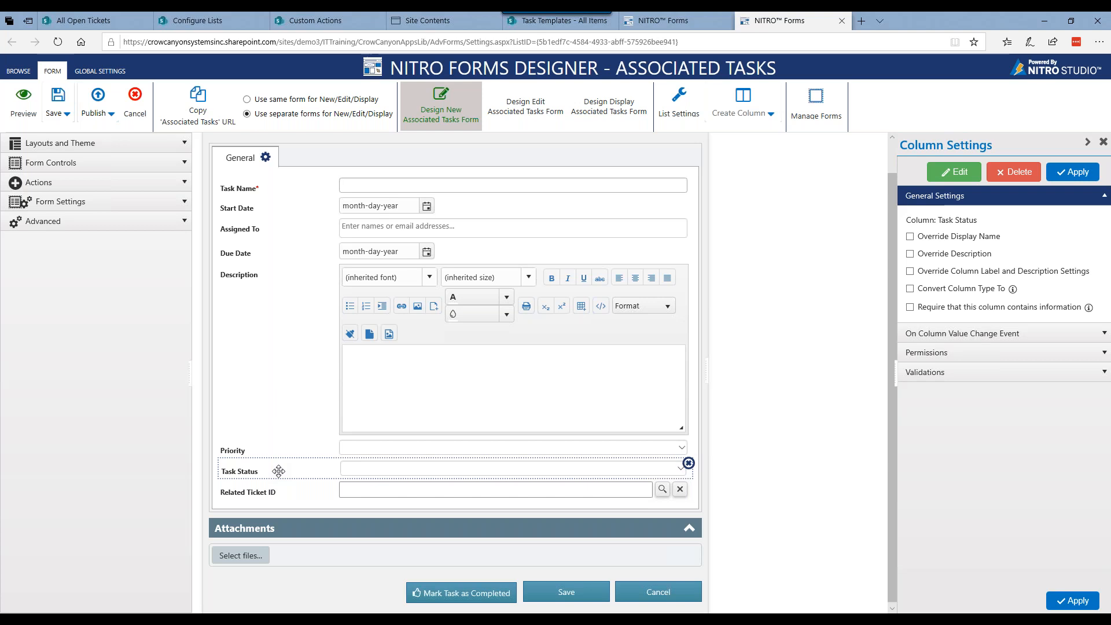
pyautogui.click(449, 595)
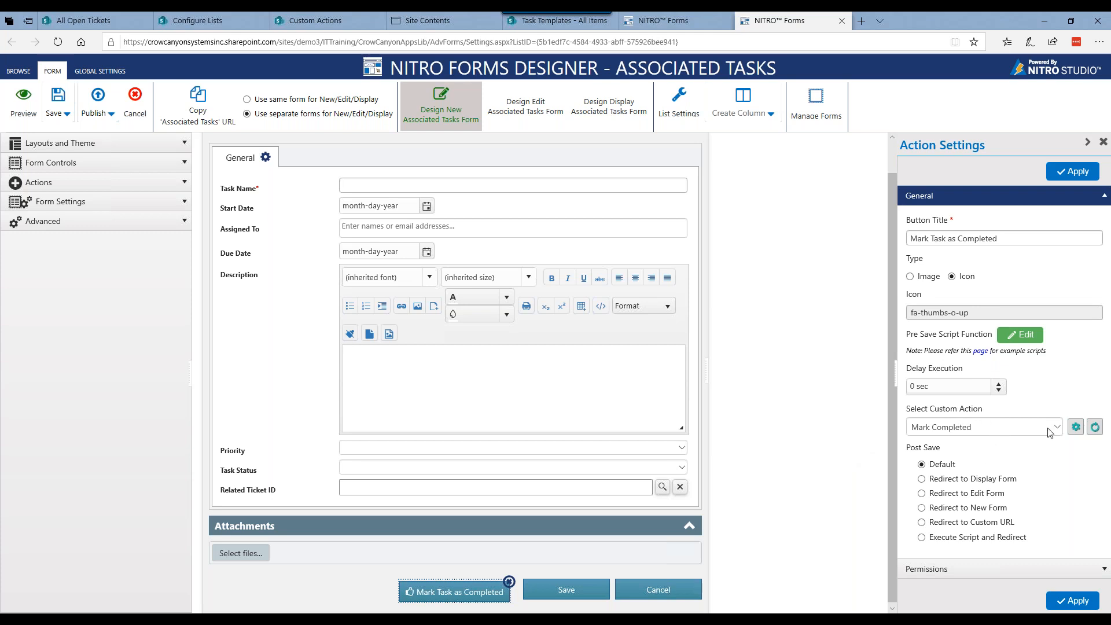
pyautogui.click(1076, 428)
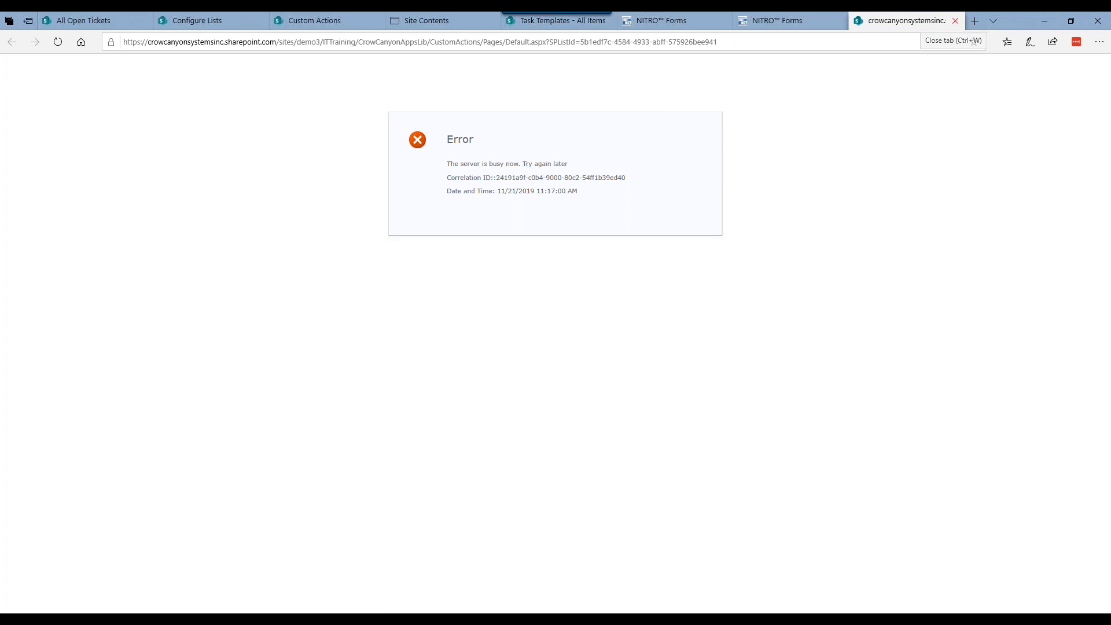
pyautogui.click(955, 20)
# Step: Examine the Close custom action's general settings, condition settings and list of actions to execute
pyautogui.click(307, 20)
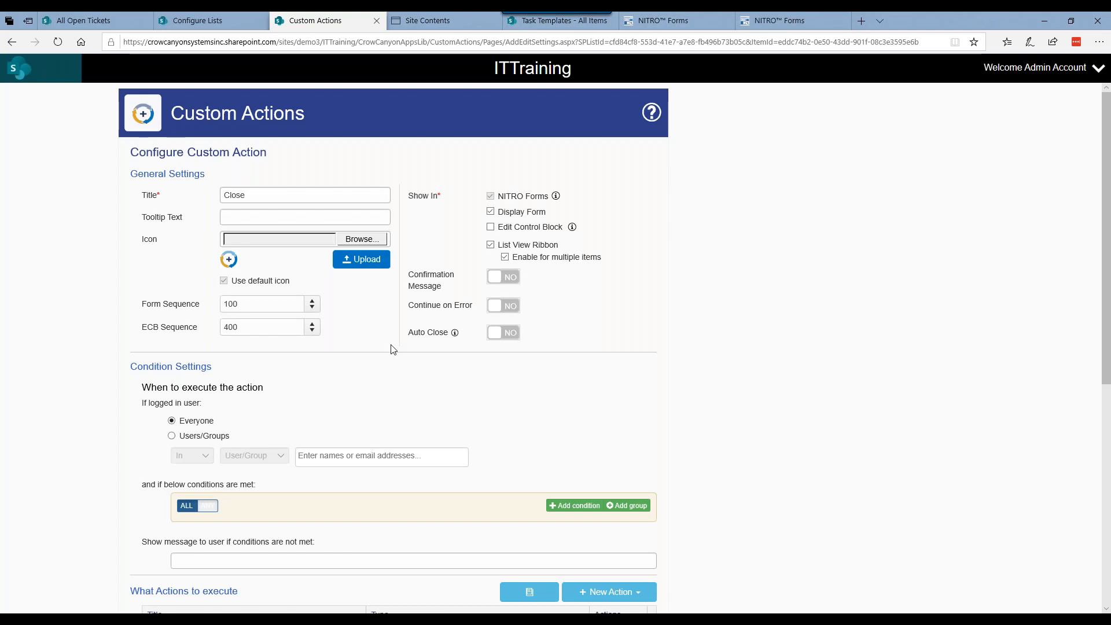
pyautogui.scroll(-3, 391, 352)
pyautogui.scroll(3, 422, 321)
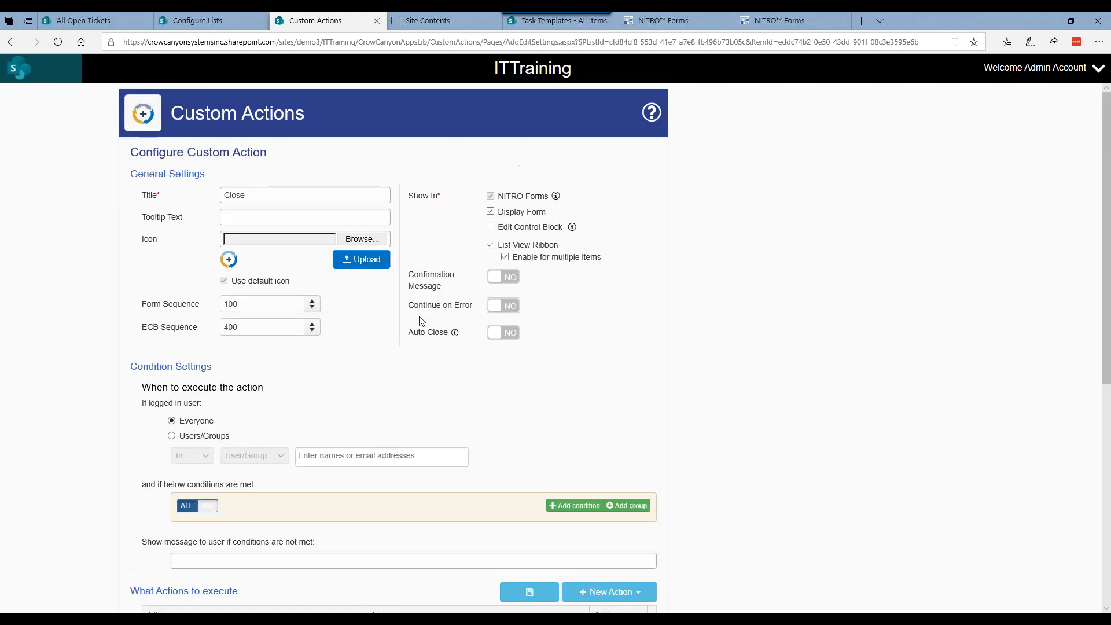
pyautogui.scroll(-5, 421, 321)
pyautogui.scroll(3, 422, 320)
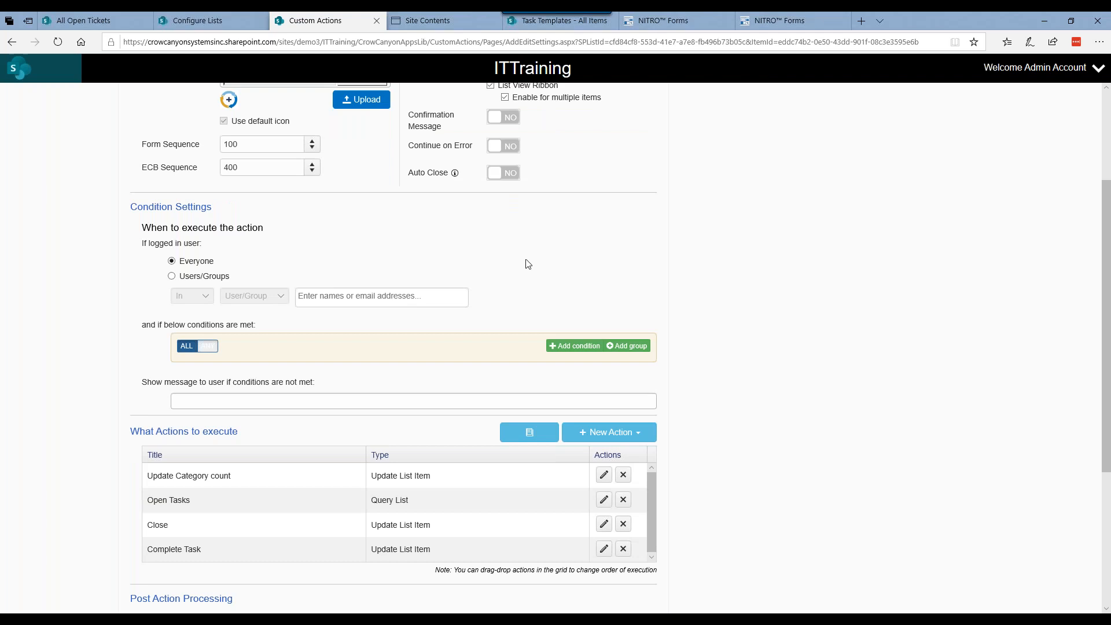
# Step: Delete the Update Category count action from the Close custom action's actions to execute
pyautogui.scroll(-1, 430, 353)
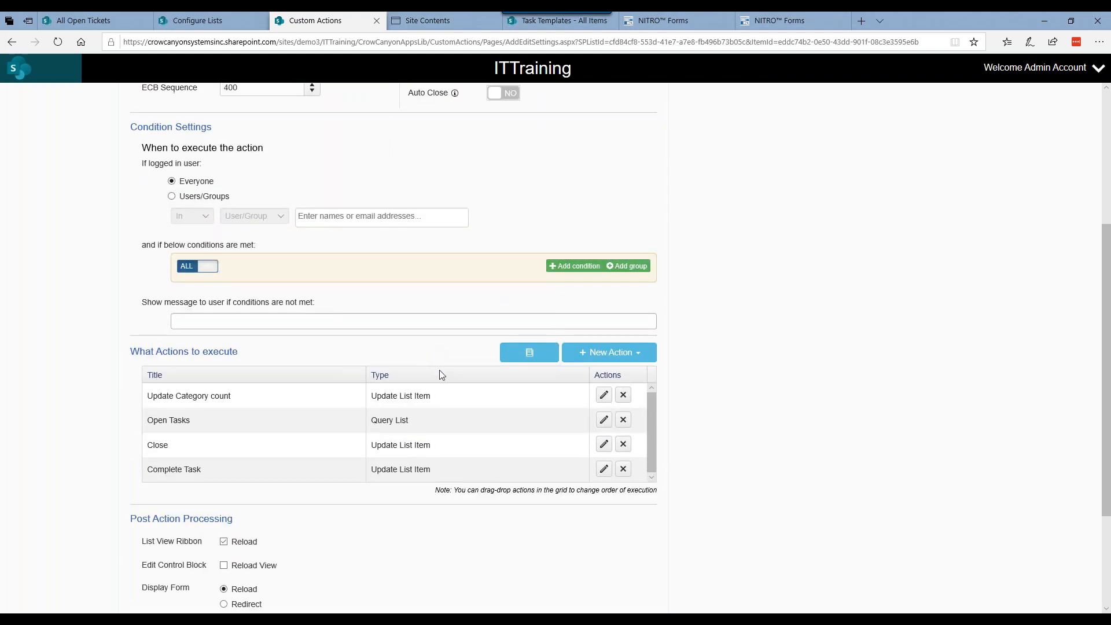
pyautogui.scroll(-1, 440, 370)
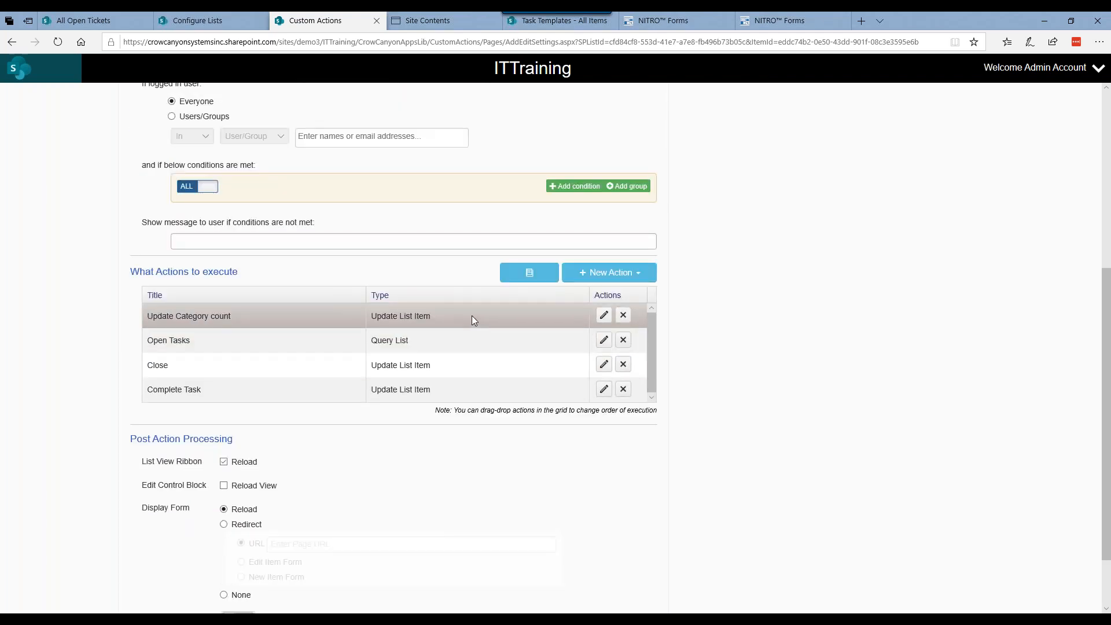
pyautogui.click(624, 315)
pyautogui.click(520, 361)
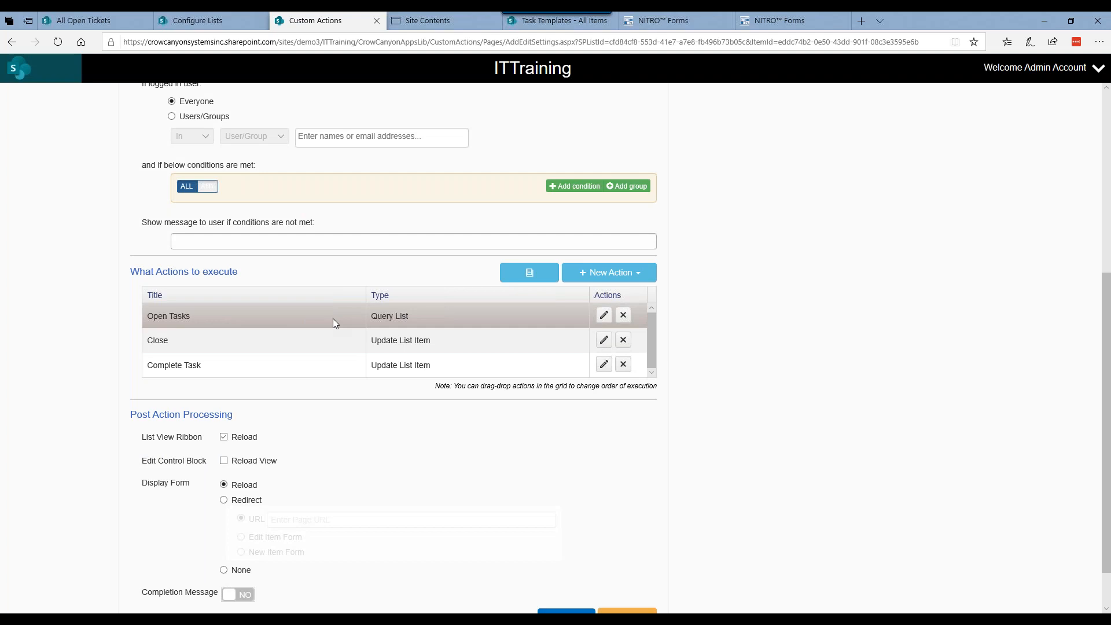
# Step: Open the Open Tasks query action and examine its CAML query on the Associated Tasks list
pyautogui.click(603, 314)
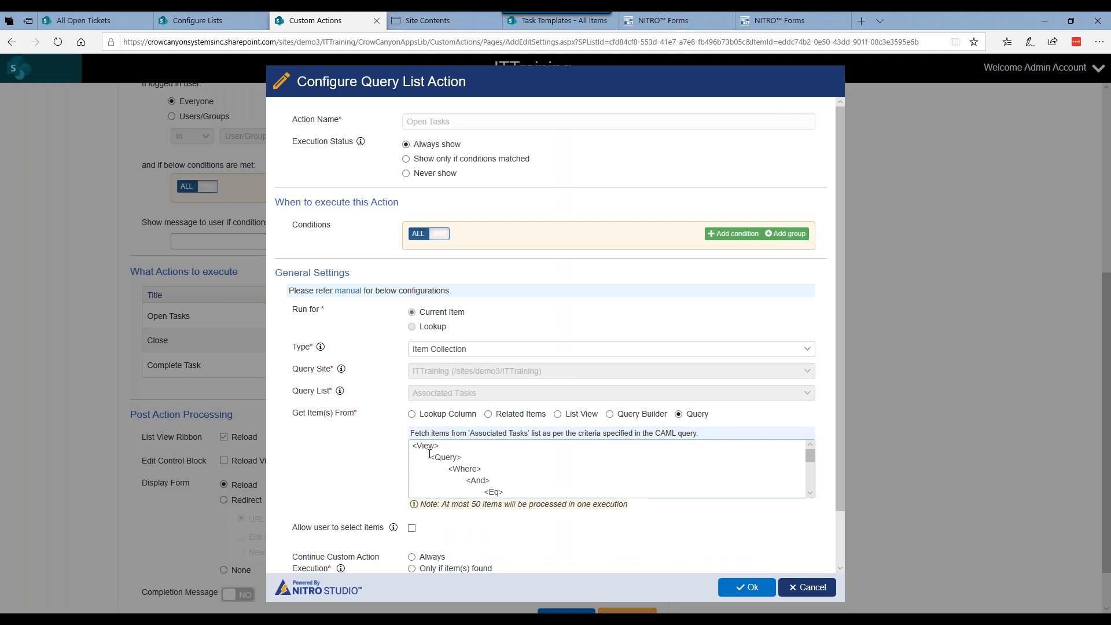
pyautogui.scroll(-1, 430, 454)
pyautogui.scroll(-1, 429, 454)
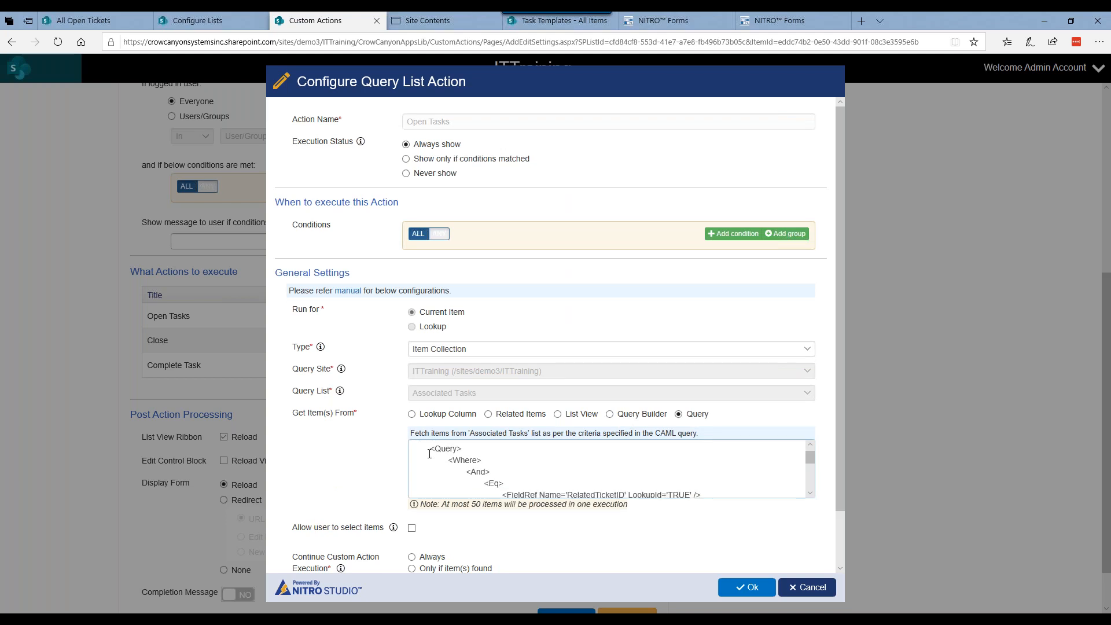
pyautogui.scroll(-2, 429, 454)
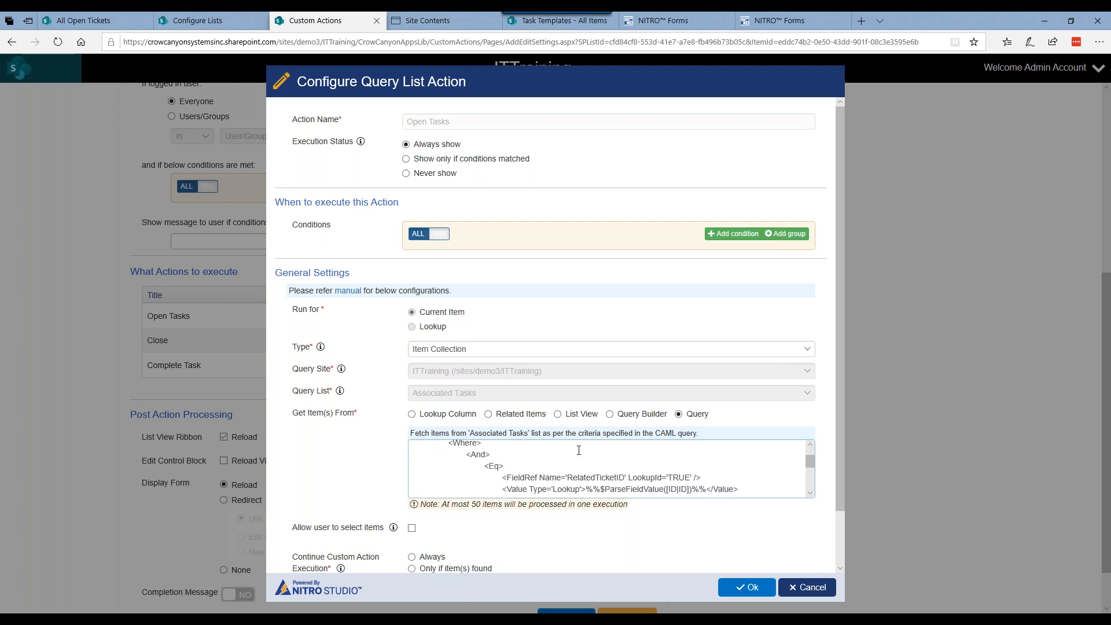
pyautogui.scroll(-2, 553, 462)
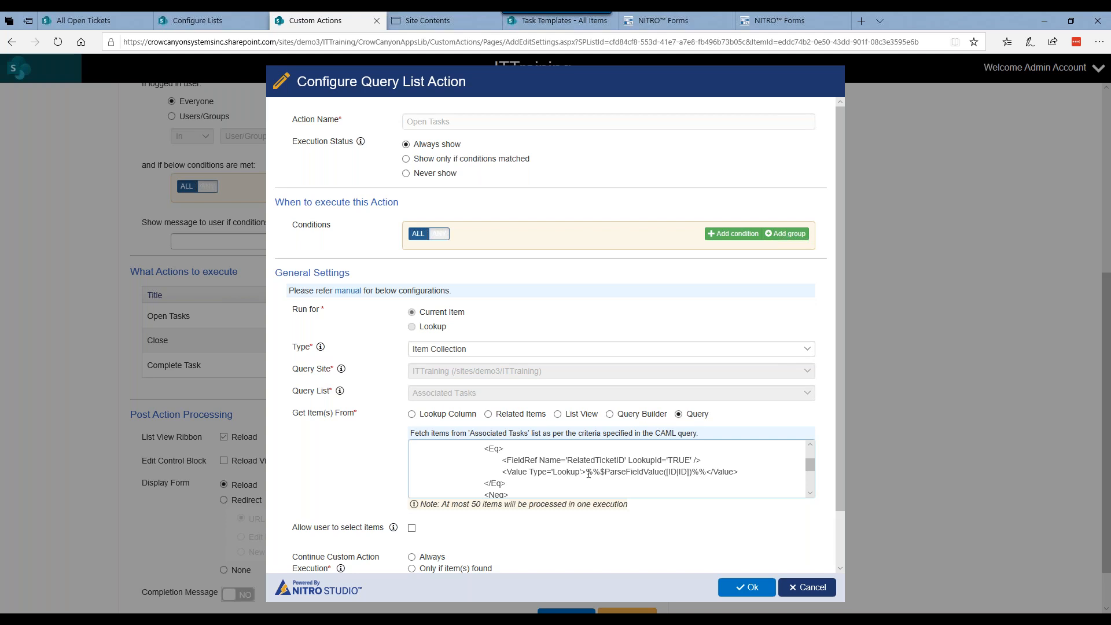
# Step: Switch the item source to Query Builder and try a condition with Related Ticket ID equal to parsefieldvalue:%%
pyautogui.click(610, 414)
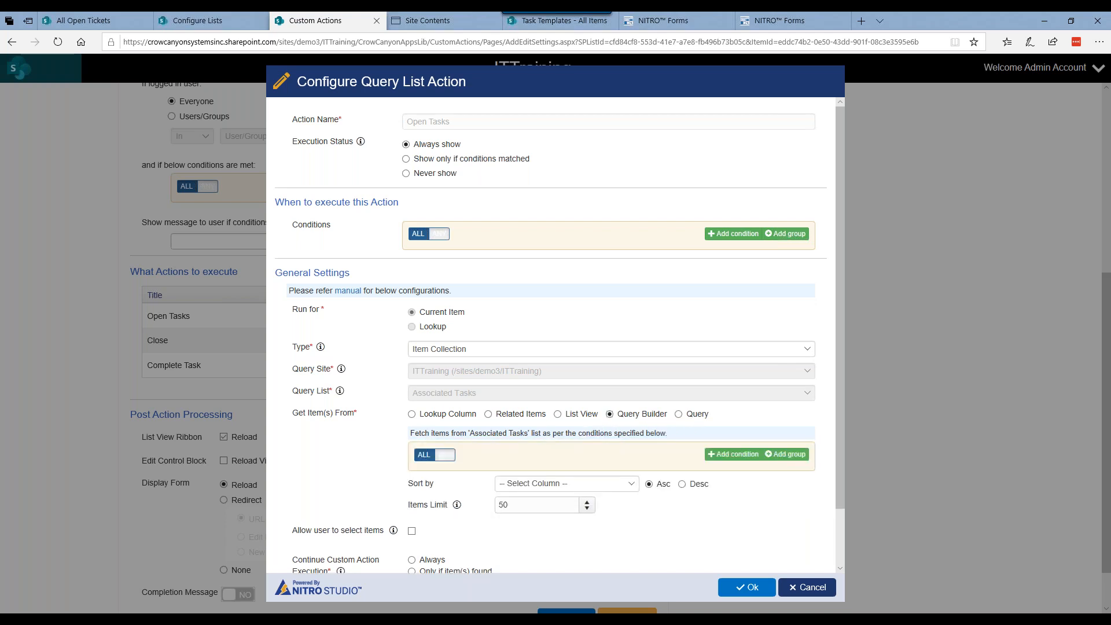
pyautogui.click(734, 454)
pyautogui.click(512, 480)
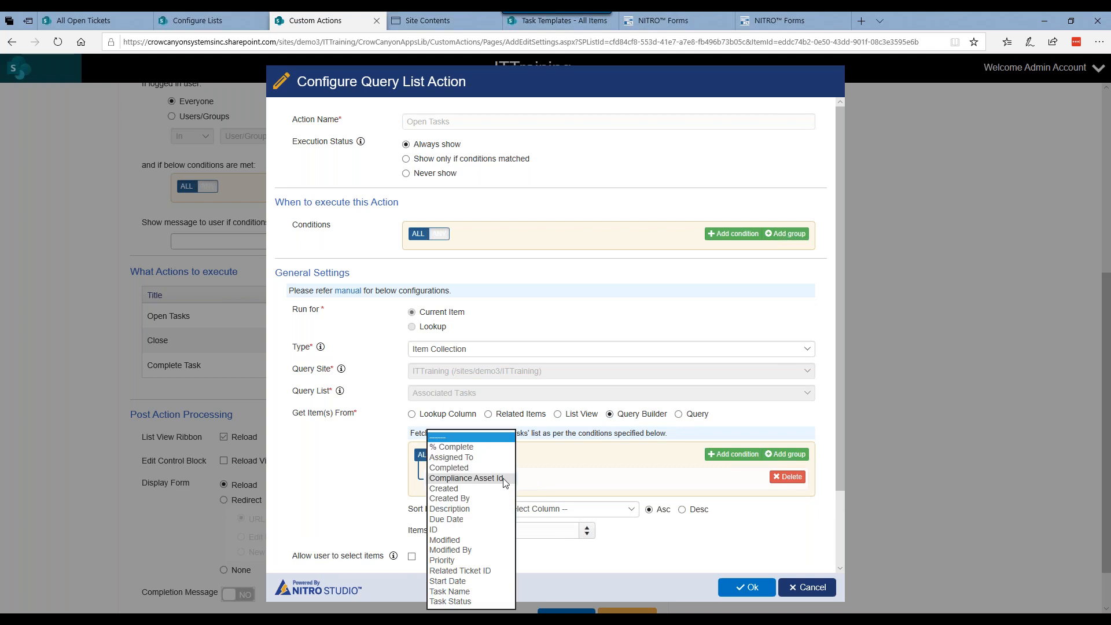
pyautogui.click(484, 571)
pyautogui.click(618, 476)
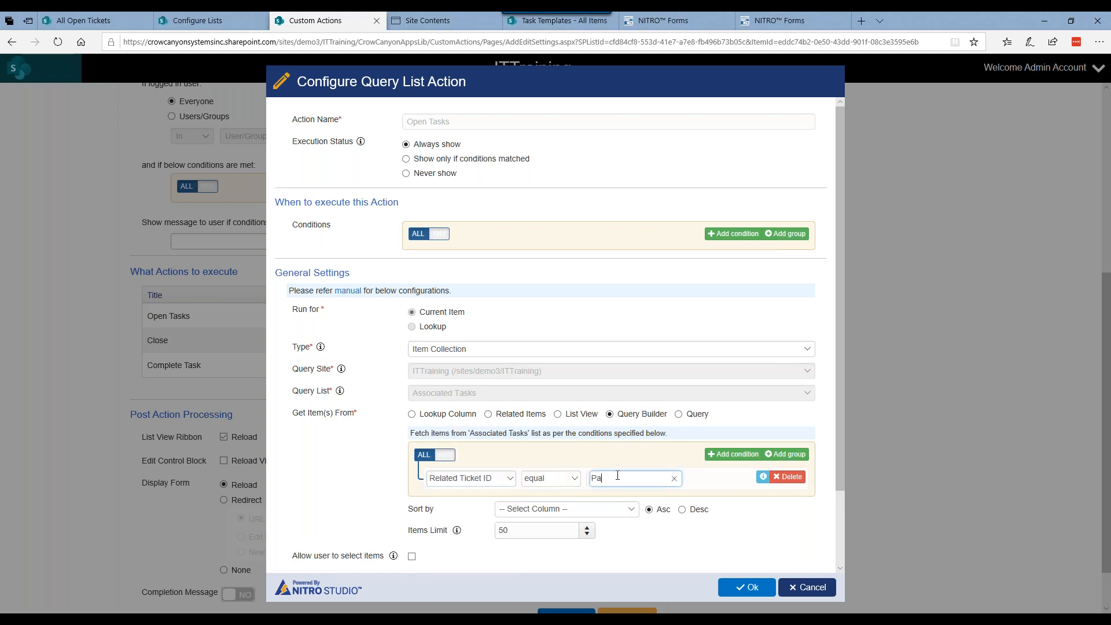
pyautogui.write('parsfi')
pyautogui.write('ield')
pyautogui.write('value:%%')
# Step: Copy the %%$ParseFieldValue([ID|ID])%% expression from the CAML query into the Related Ticket ID condition's value
pyautogui.click(678, 414)
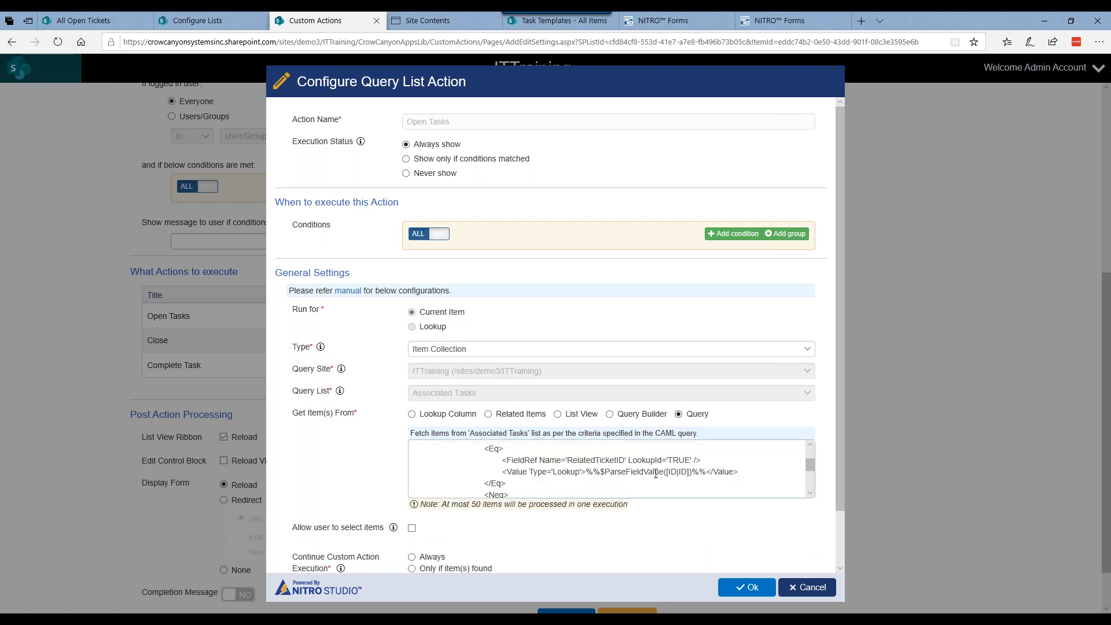
pyautogui.moveTo(588, 472); pyautogui.dragTo(705, 475)
pyautogui.hotkey('ctrl', 'c')
pyautogui.click(641, 415)
pyautogui.moveTo(665, 481); pyautogui.dragTo(654, 480)
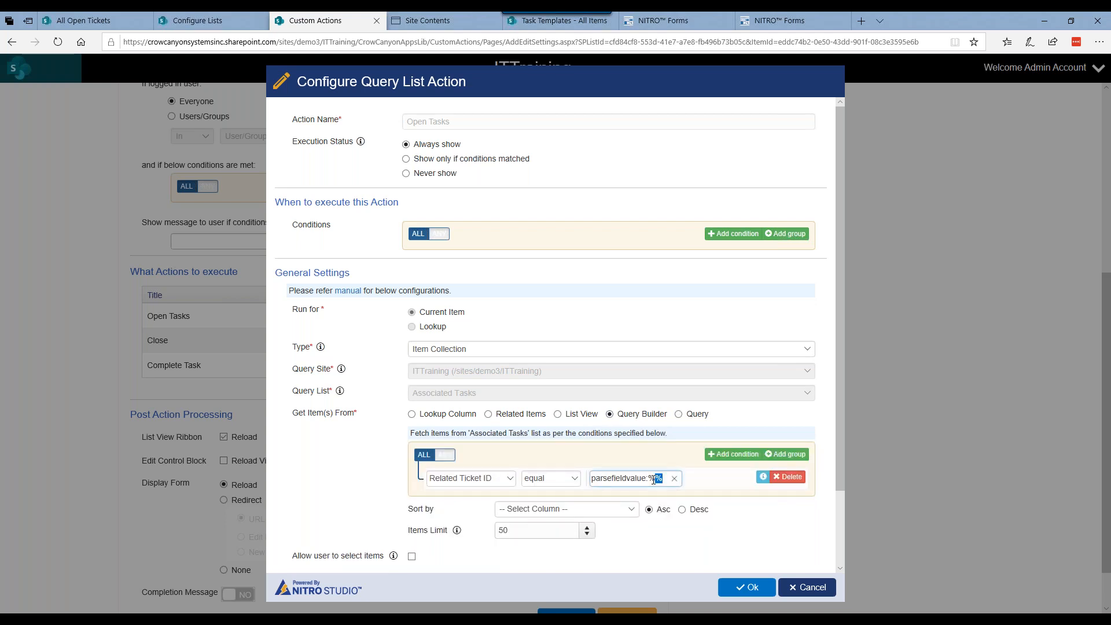
pyautogui.hotkey('ctrl', 'v')
# Step: Add a second query condition with Task Status not equal to Completed
pyautogui.click(733, 454)
pyautogui.click(471, 503)
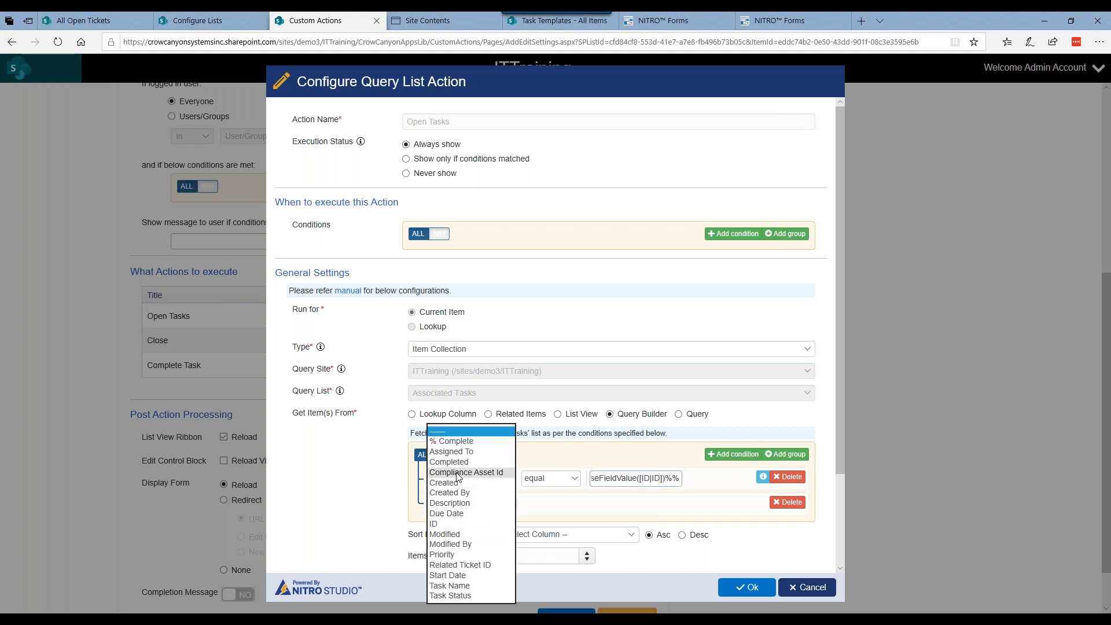
pyautogui.click(467, 593)
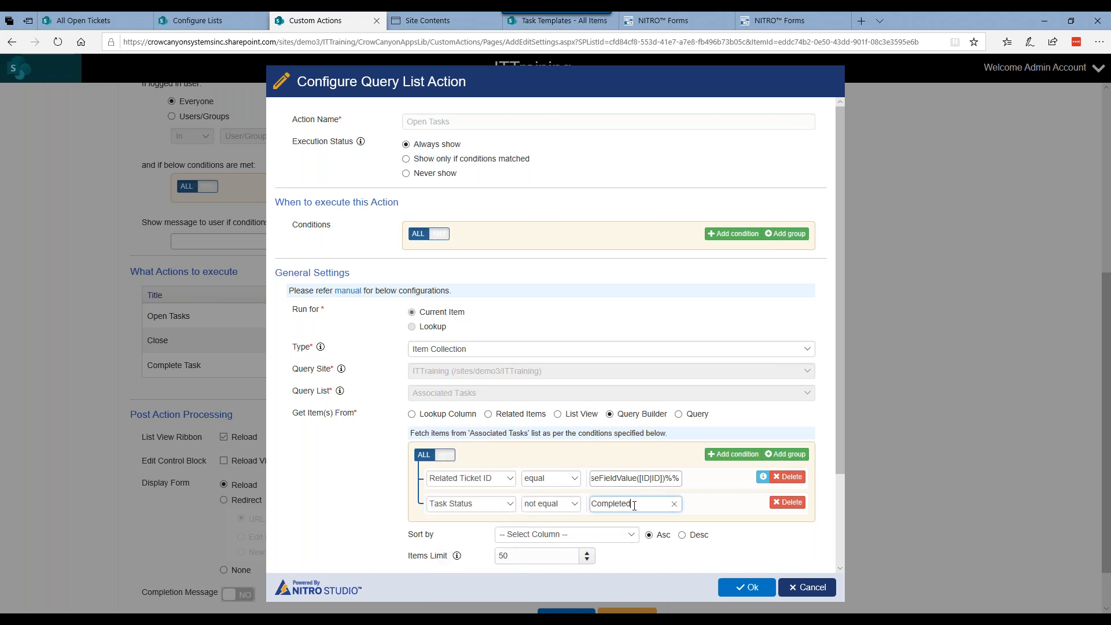
# Step: Examine the Open Tasks continue-execution option and user message, and leave the settings without keeping the trial query conditions
pyautogui.scroll(-1, 389, 496)
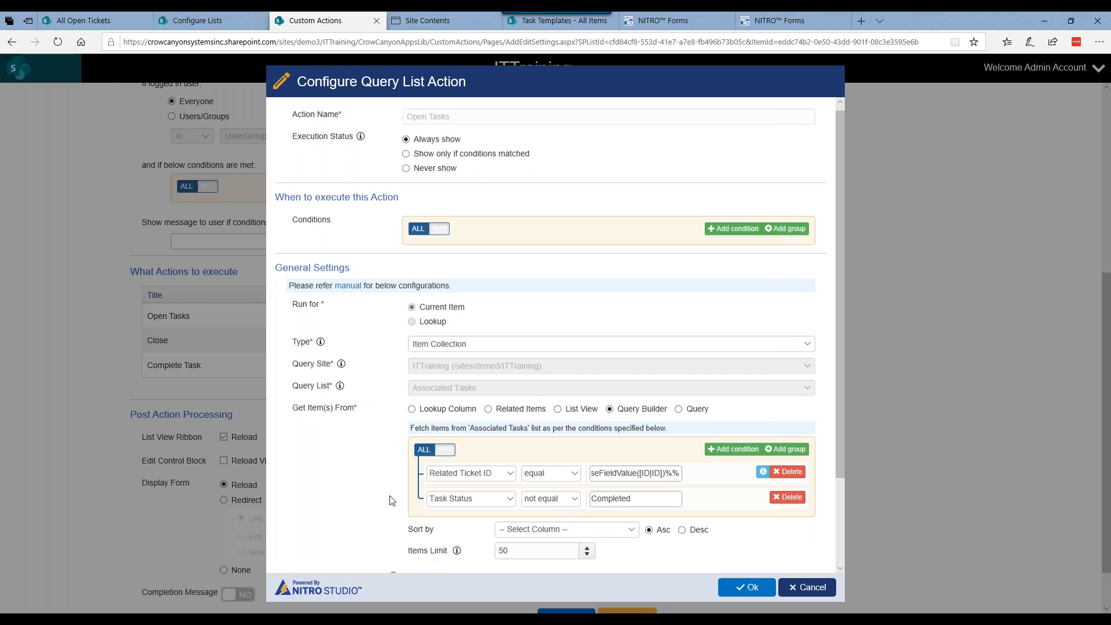
pyautogui.scroll(-2, 389, 500)
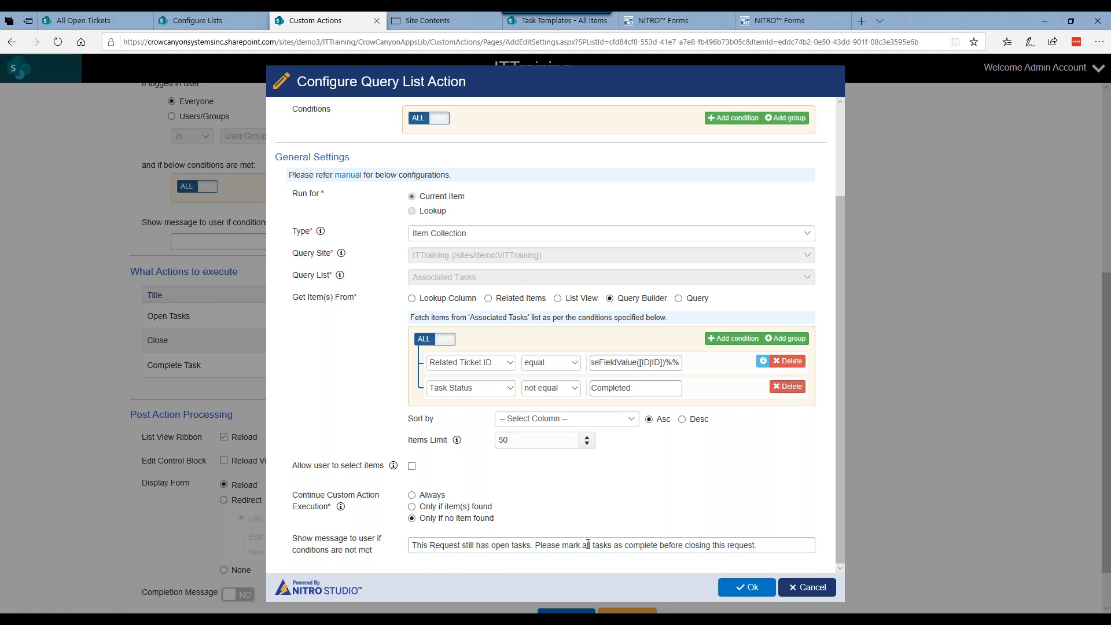
pyautogui.click(791, 362)
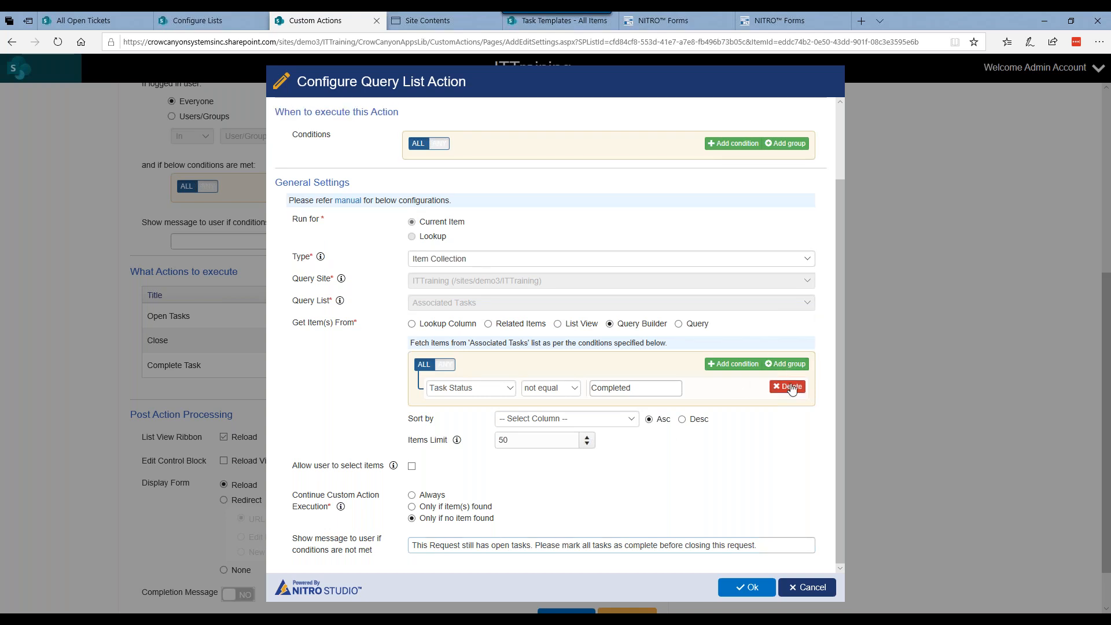
pyautogui.scroll(2, 793, 384)
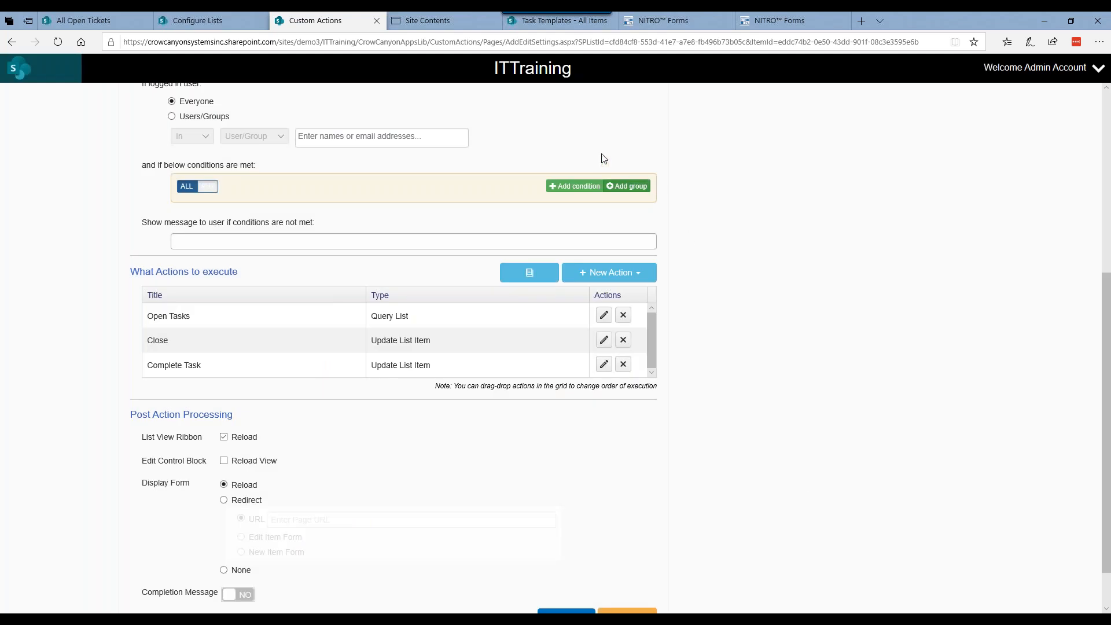
# Step: Run the Close action on the Need a new laptop ticket, read the Open Tasks message and dismiss the results
pyautogui.click(112, 21)
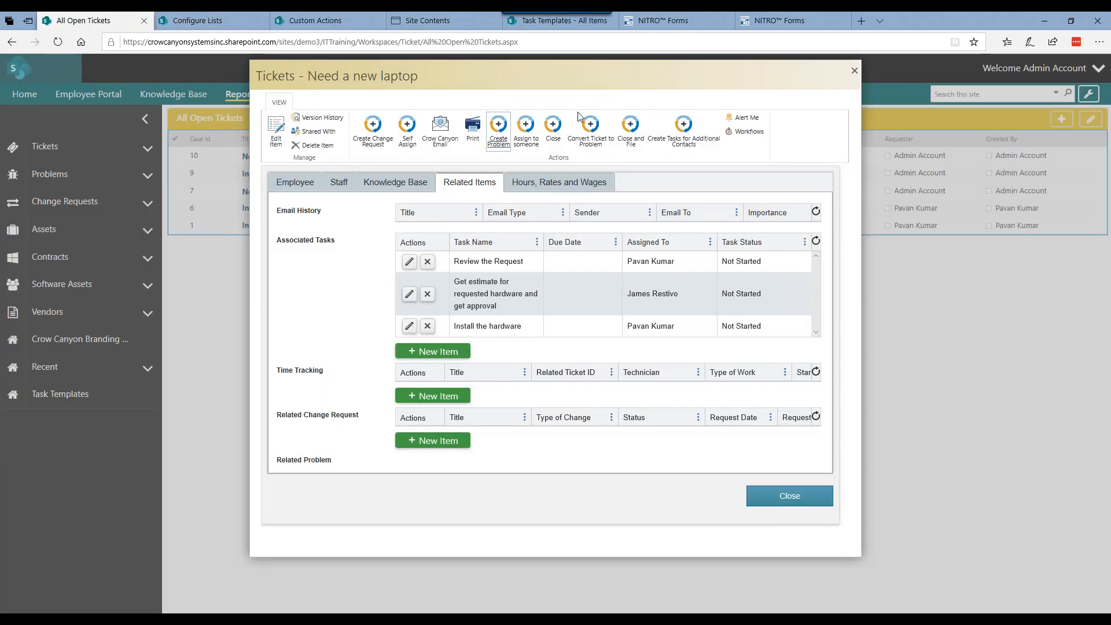
pyautogui.click(554, 133)
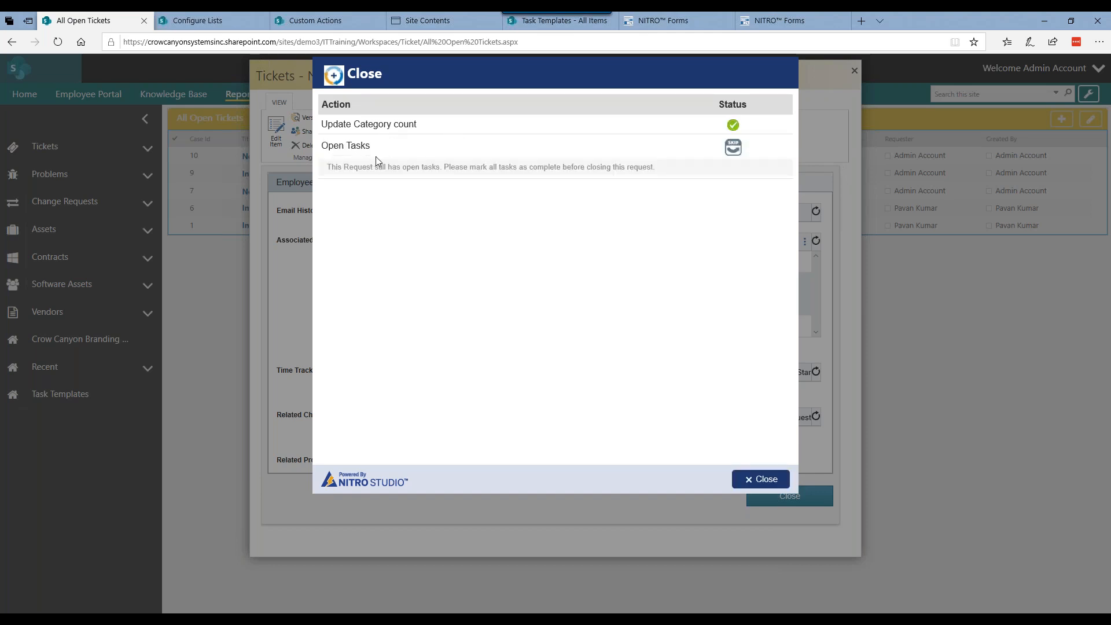
pyautogui.moveTo(337, 169); pyautogui.dragTo(660, 169)
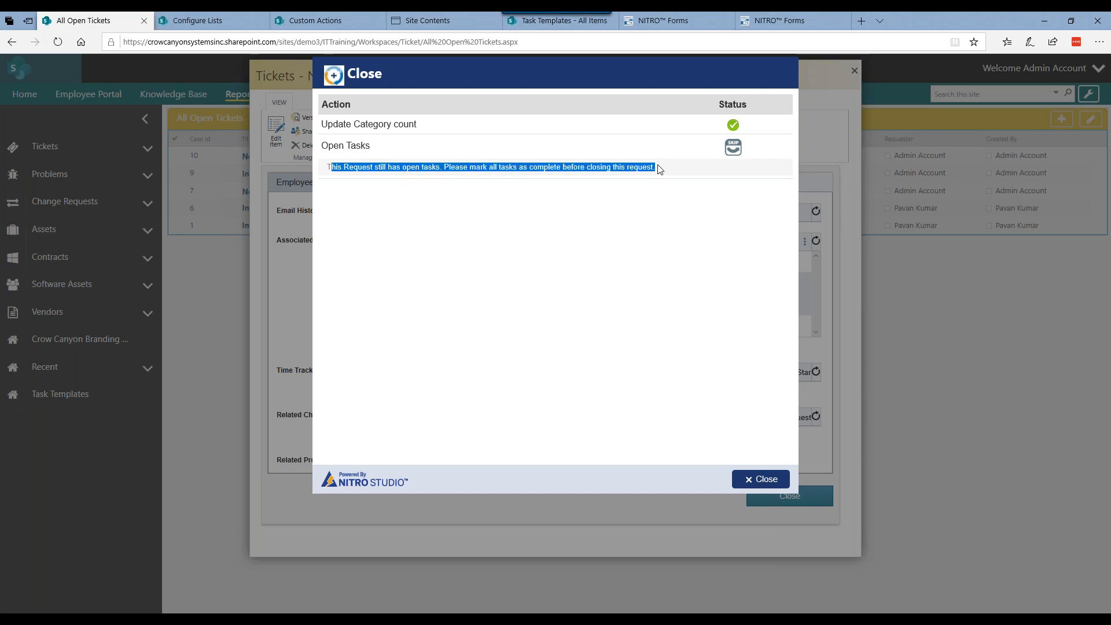
pyautogui.click(760, 483)
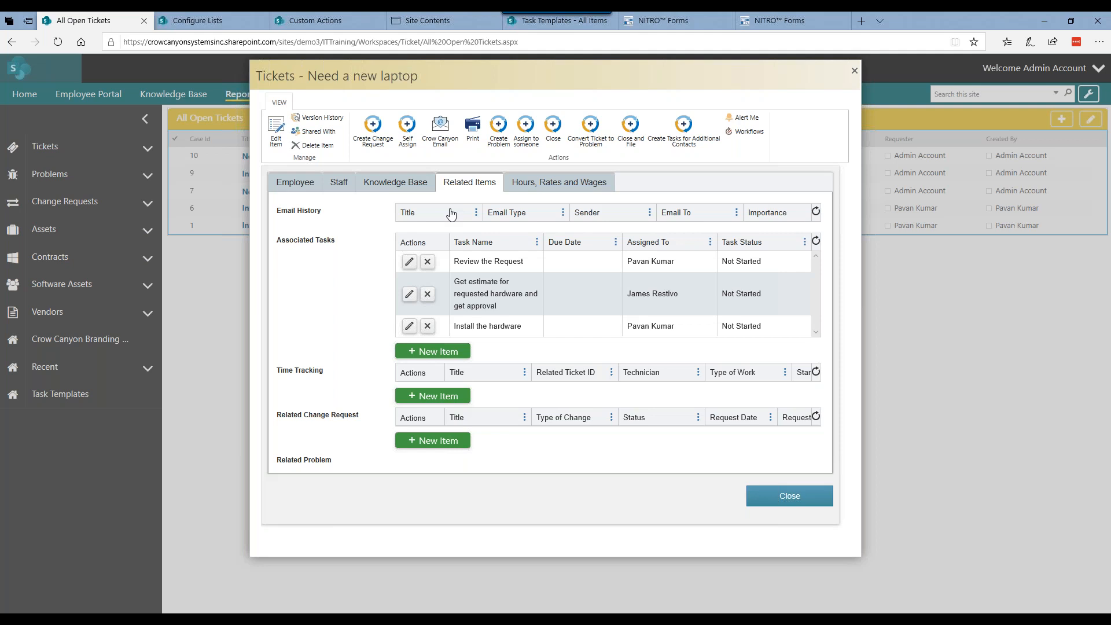
# Step: Open the ticket's Review the Request associated task for editing and mark it as completed
pyautogui.click(409, 260)
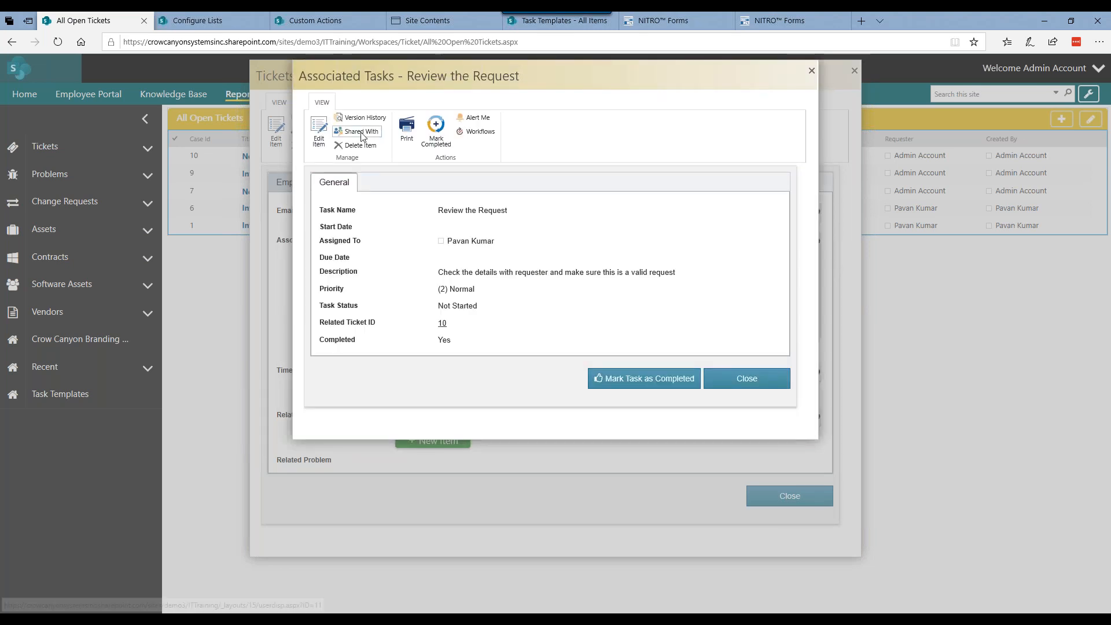
pyautogui.click(323, 137)
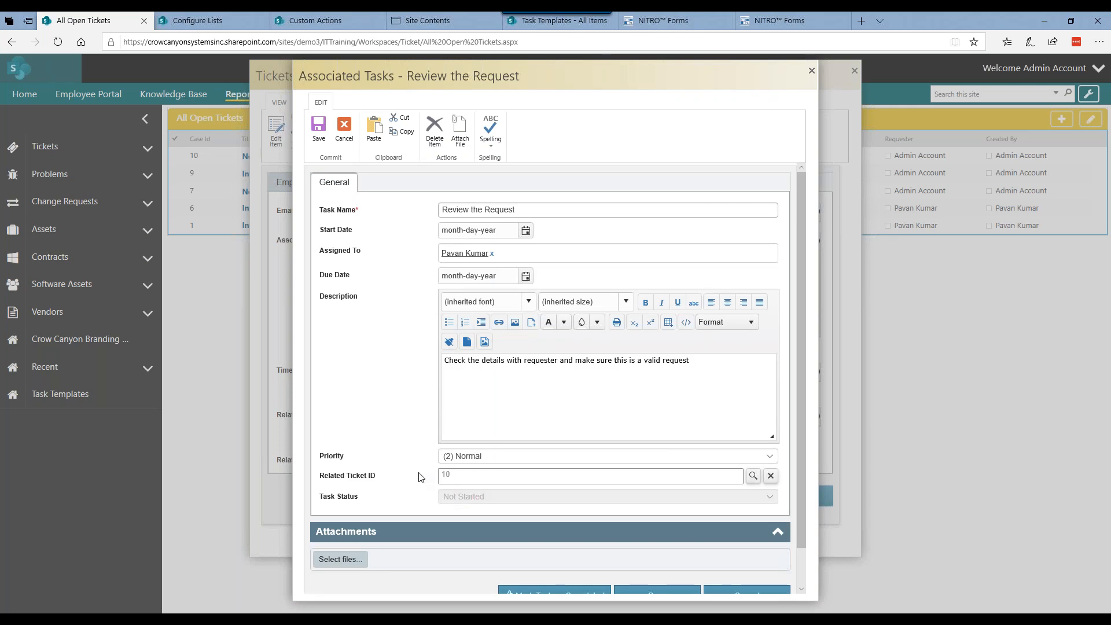
pyautogui.scroll(-1, 421, 477)
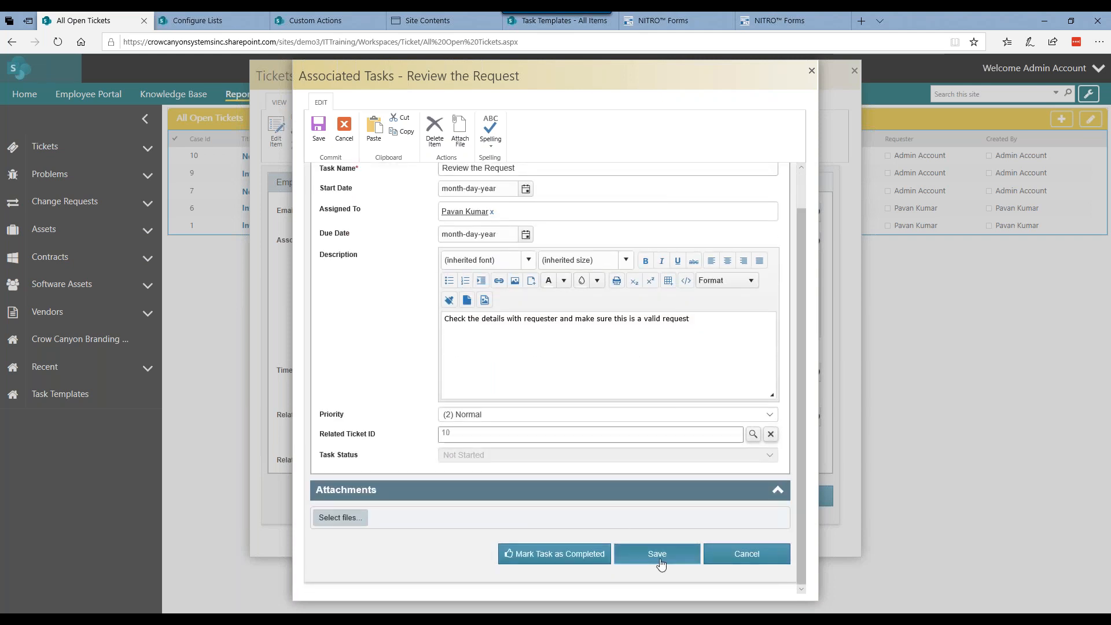
pyautogui.click(538, 557)
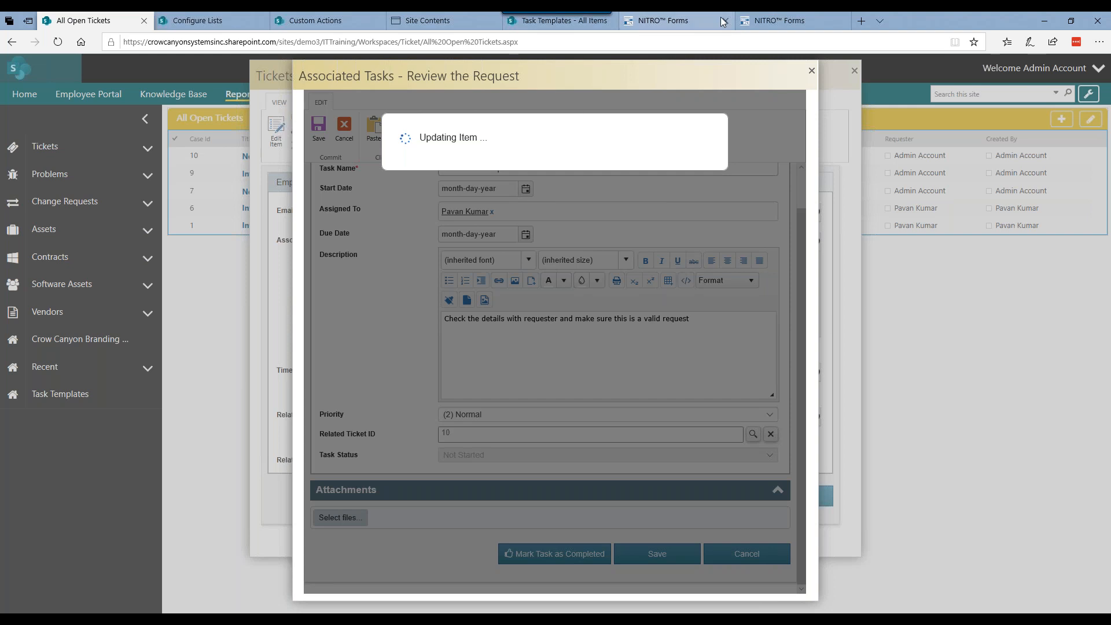
# Step: Open the Associated Tasks list's Mark Completed custom action for editing from the form button's action settings
pyautogui.click(776, 22)
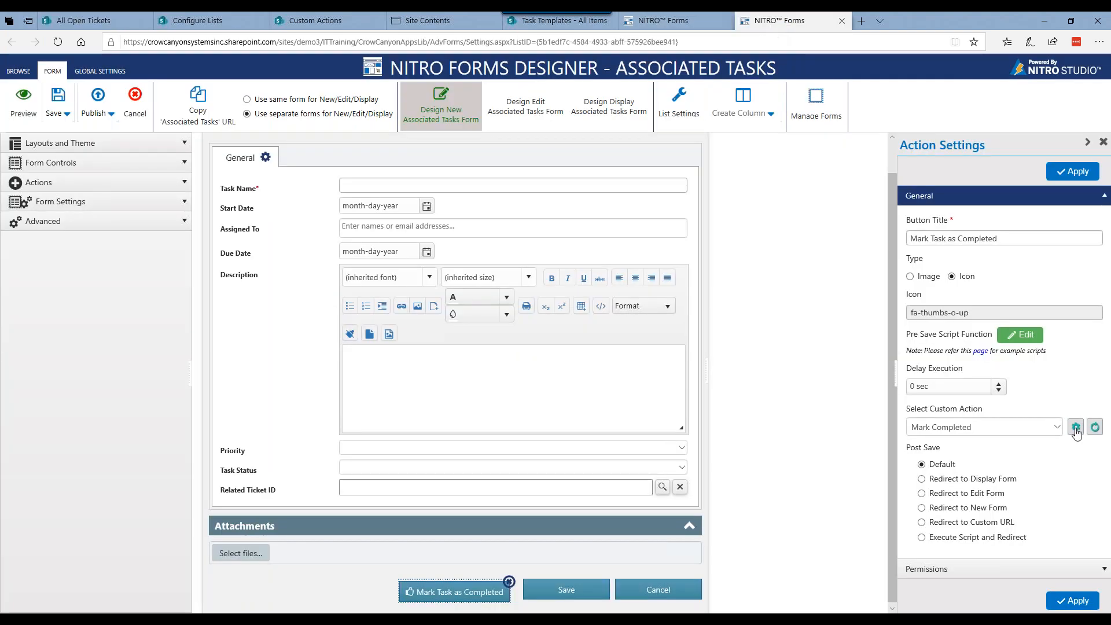
pyautogui.click(861, 21)
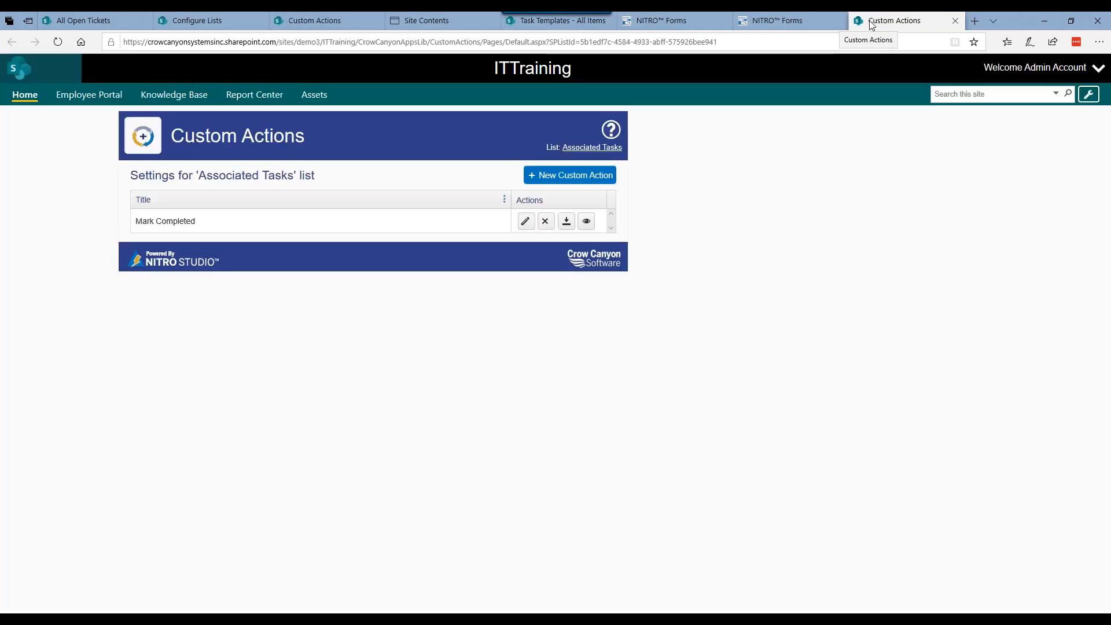
pyautogui.click(522, 225)
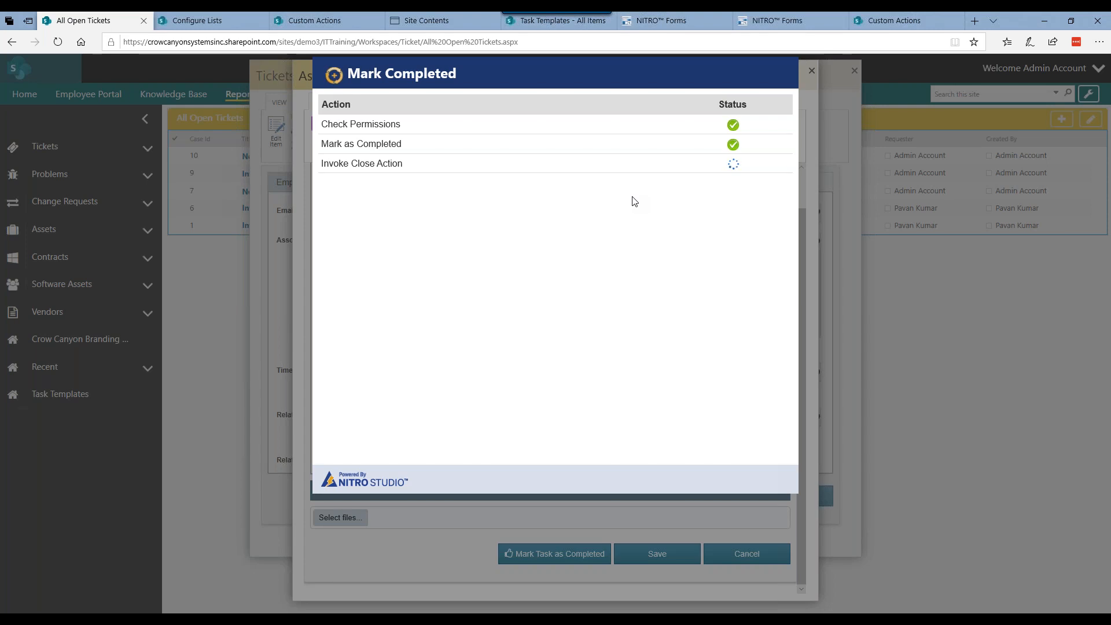
pyautogui.click(906, 26)
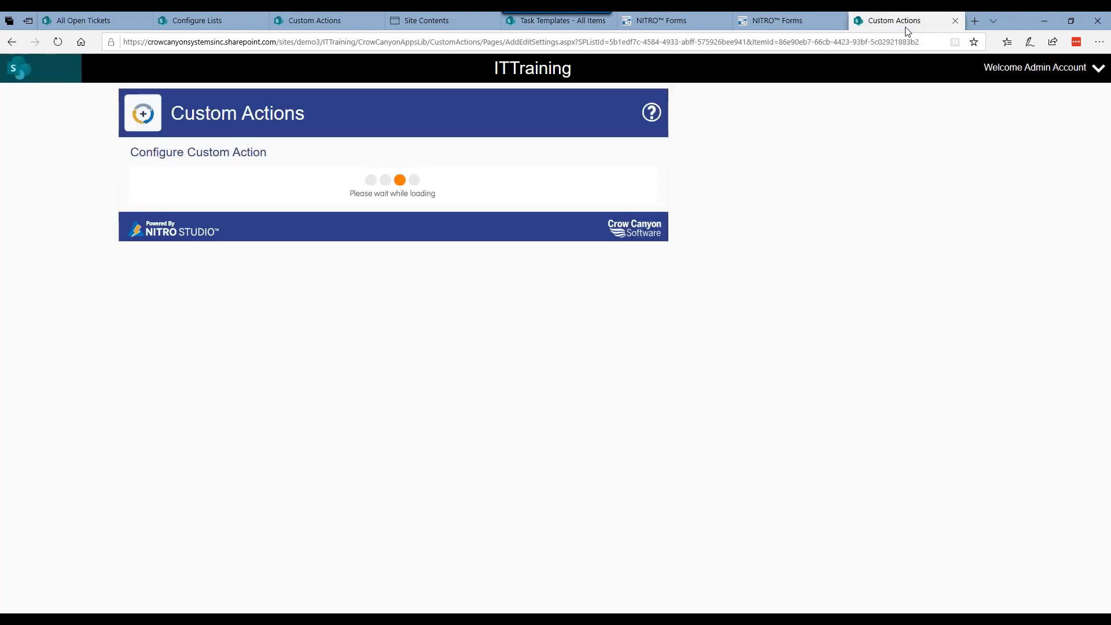
# Step: Dismiss the Mark Completed results and check the laptop ticket's Request Status among its staff details
pyautogui.click(104, 23)
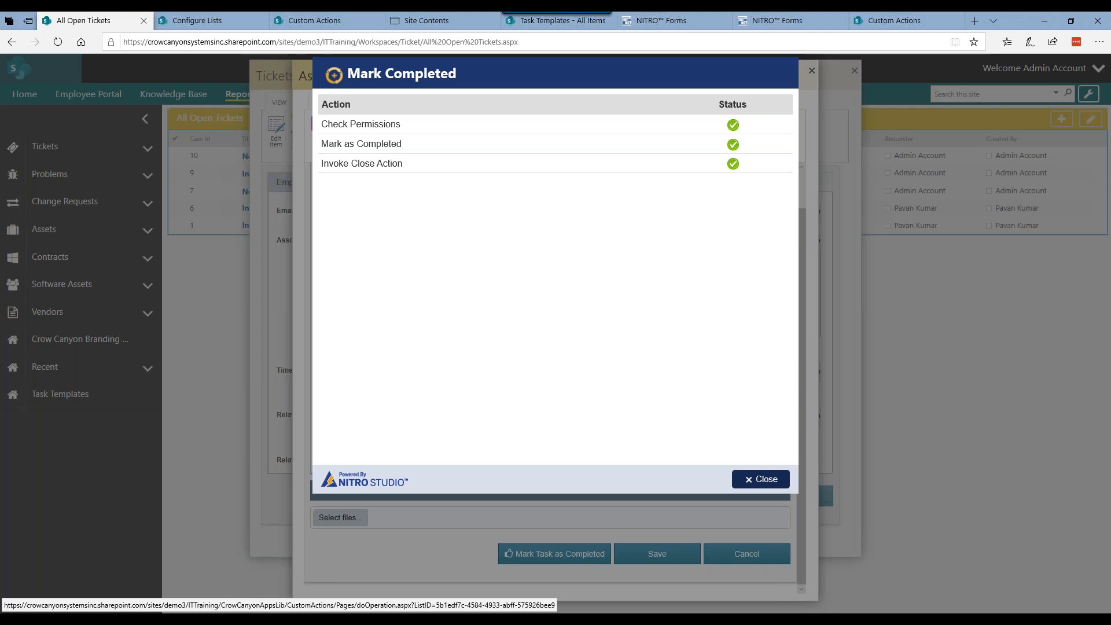
pyautogui.click(761, 479)
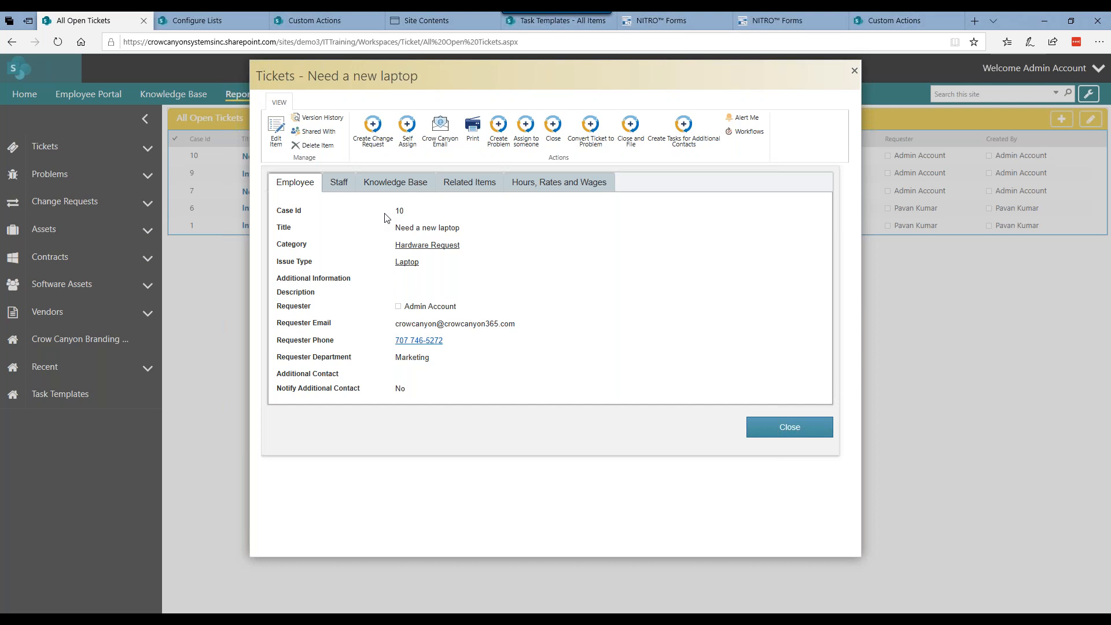
pyautogui.click(339, 182)
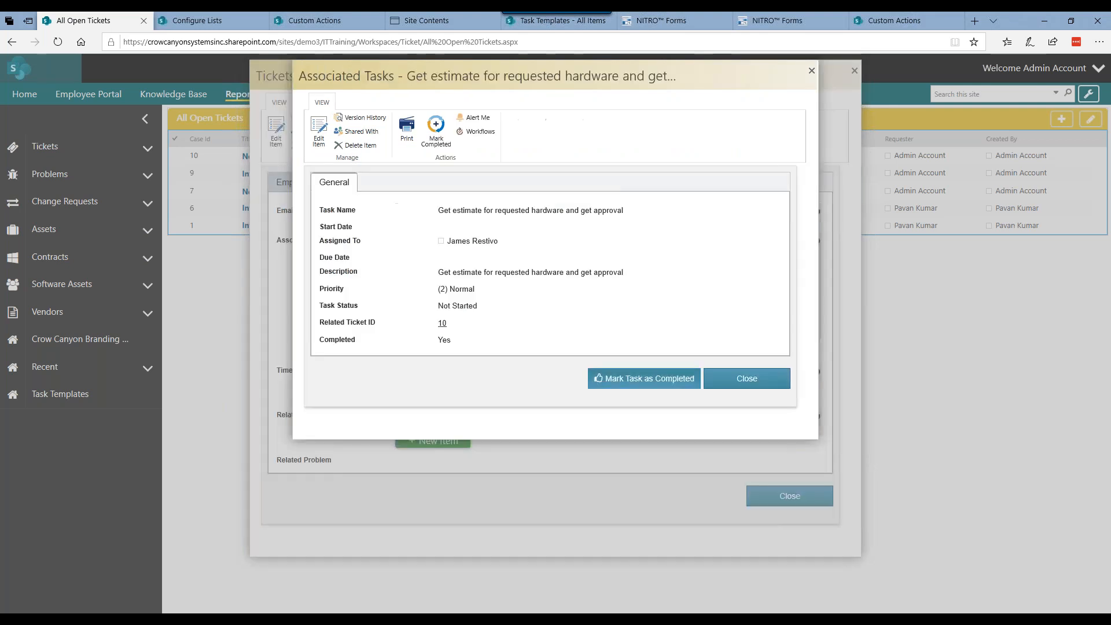
# Step: Mark the ticket's Get estimate for requested hardware and get approval task as completed and dismiss the action results
pyautogui.click(644, 379)
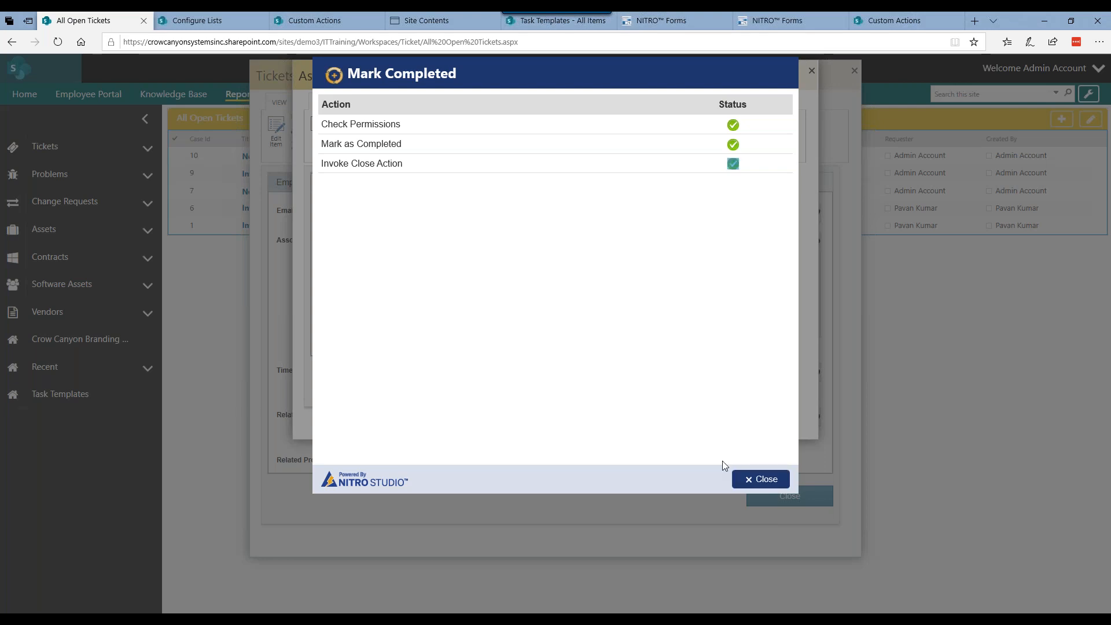
pyautogui.moveTo(722, 461); pyautogui.dragTo(749, 477)
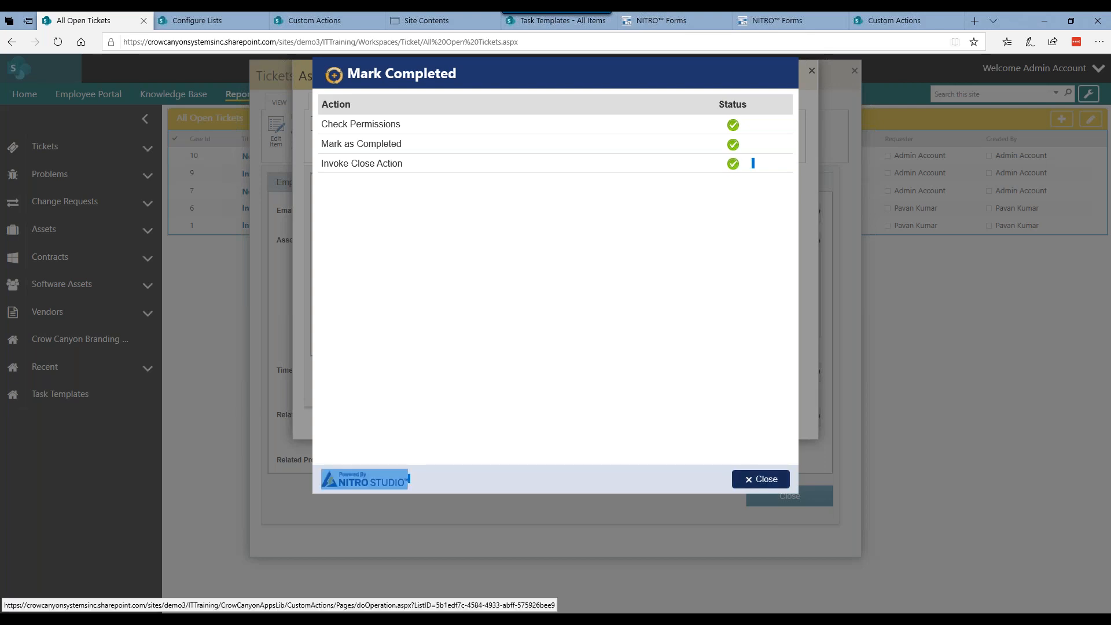
pyautogui.click(761, 479)
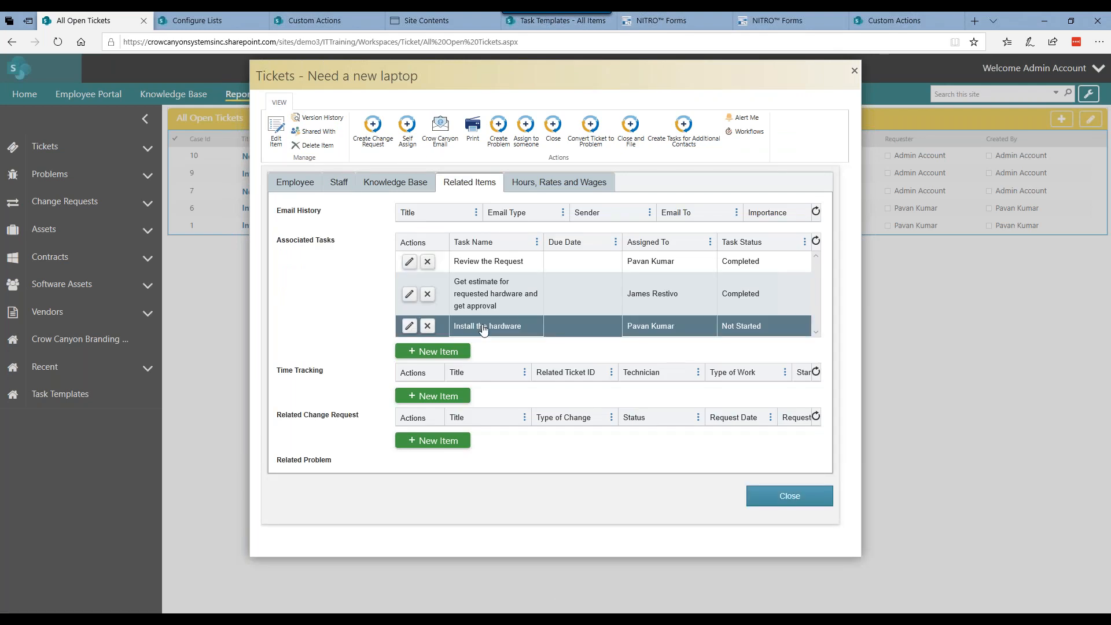
# Step: Mark the Install the hardware task as completed, closing the Need a new laptop ticket with the resolution By Design
pyautogui.click(484, 327)
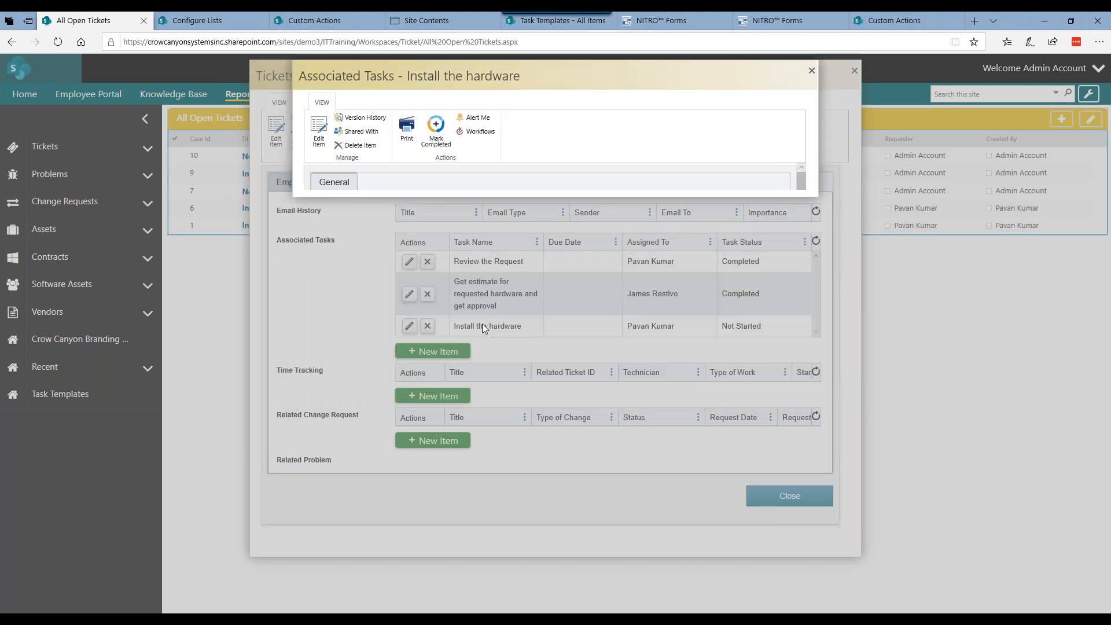
pyautogui.click(436, 140)
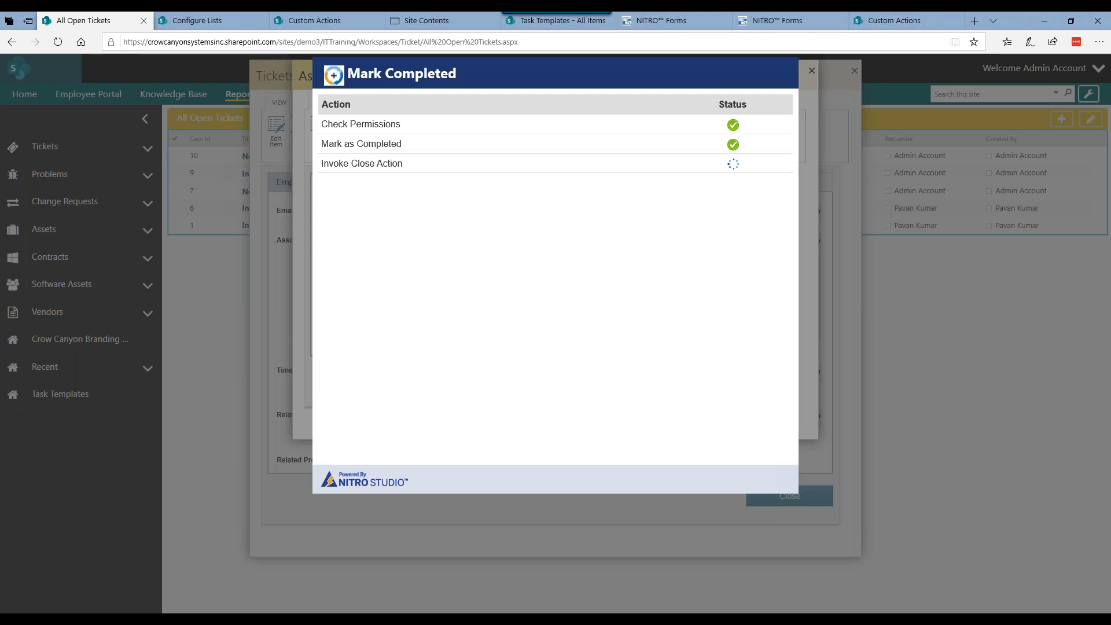
pyautogui.click(494, 144)
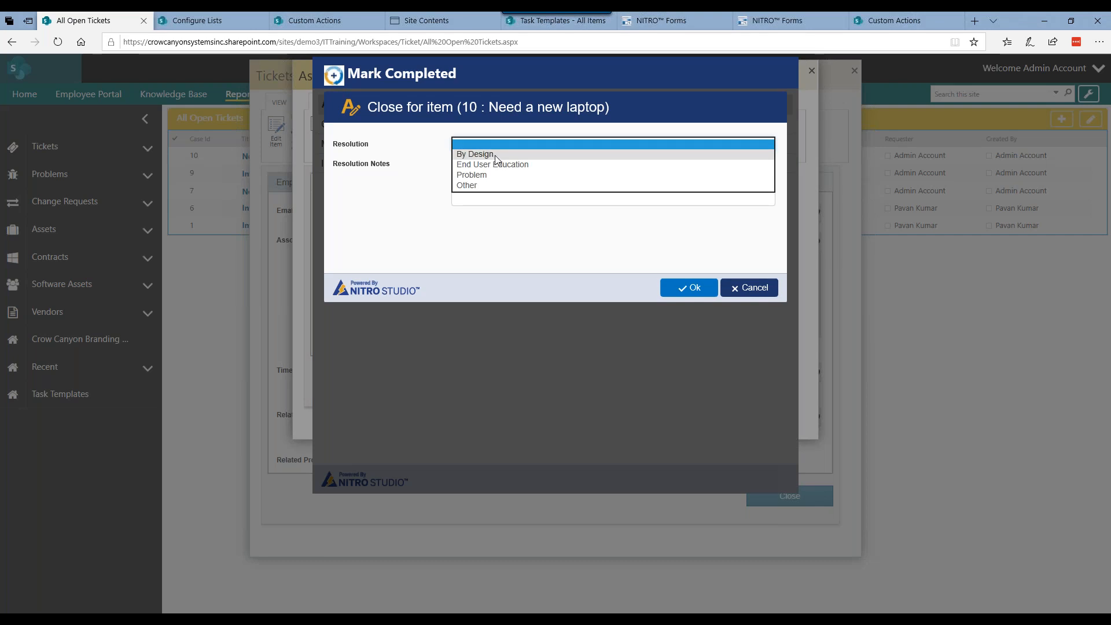
pyautogui.click(496, 155)
pyautogui.click(307, 21)
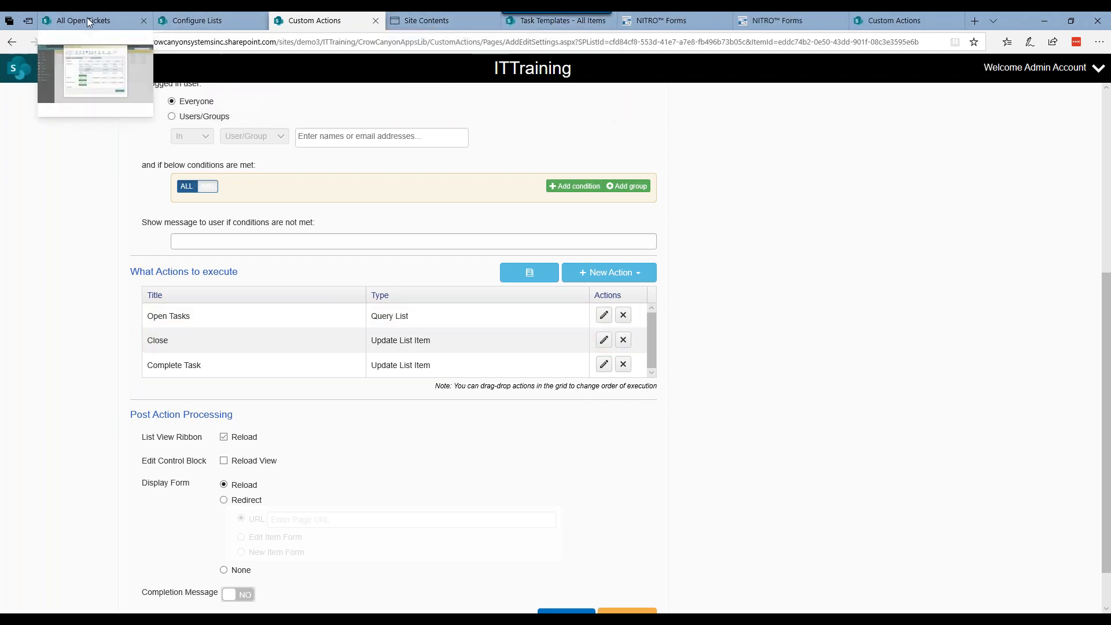
pyautogui.click(112, 21)
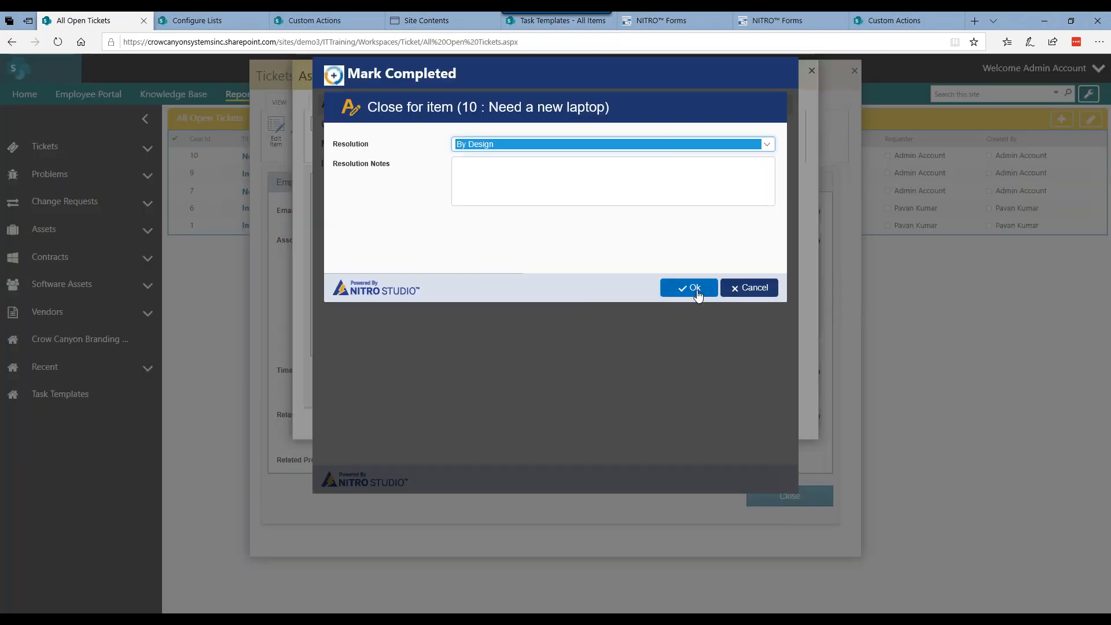
pyautogui.click(697, 290)
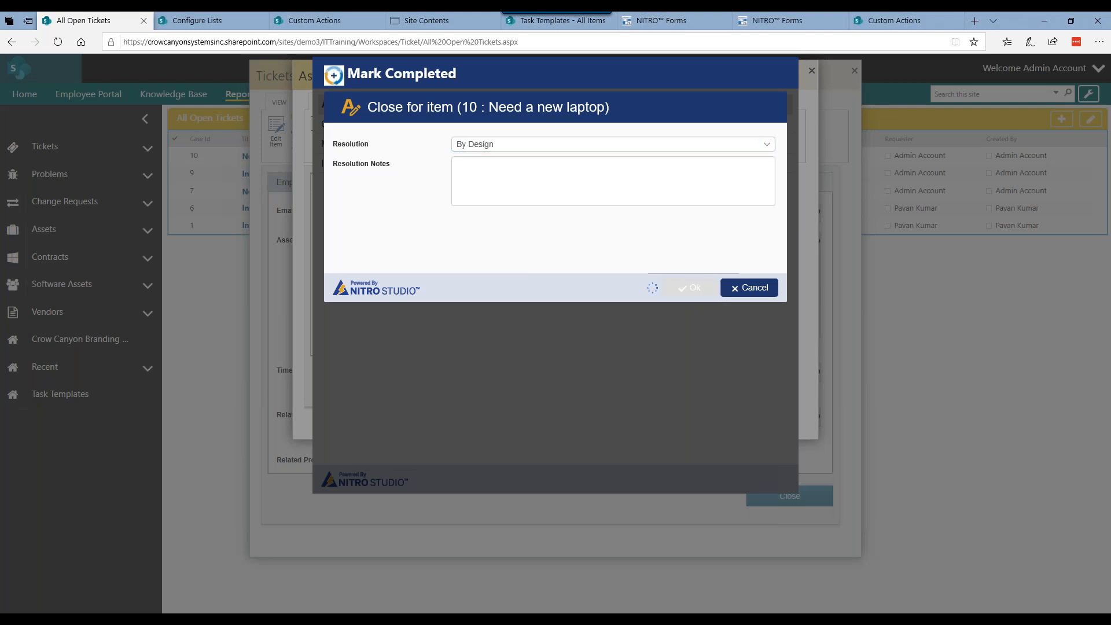
pyautogui.click(687, 289)
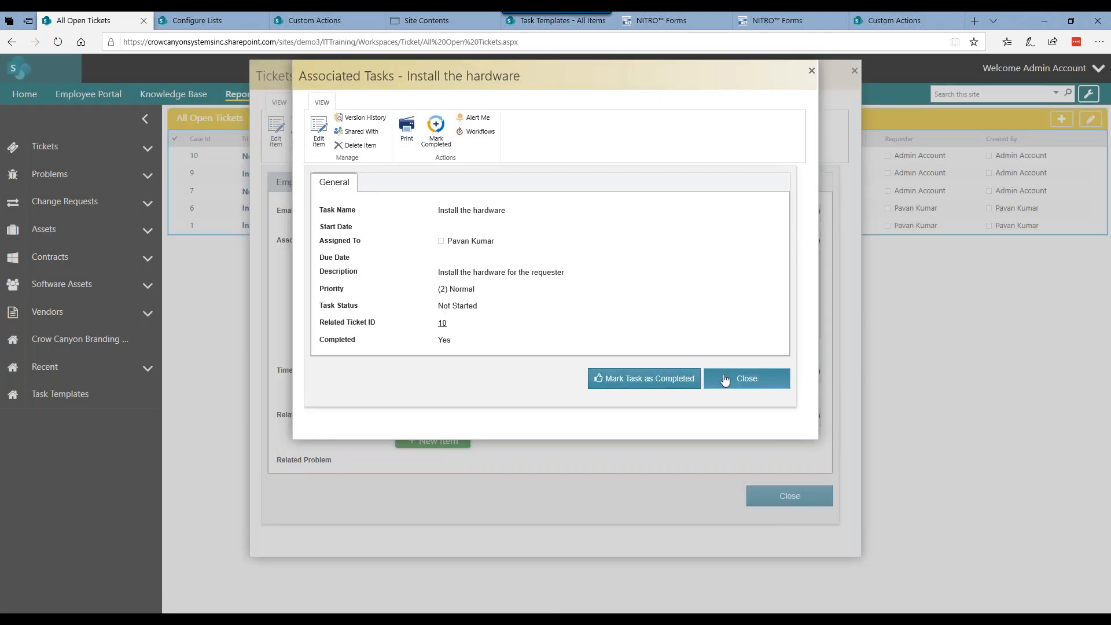
pyautogui.click(724, 379)
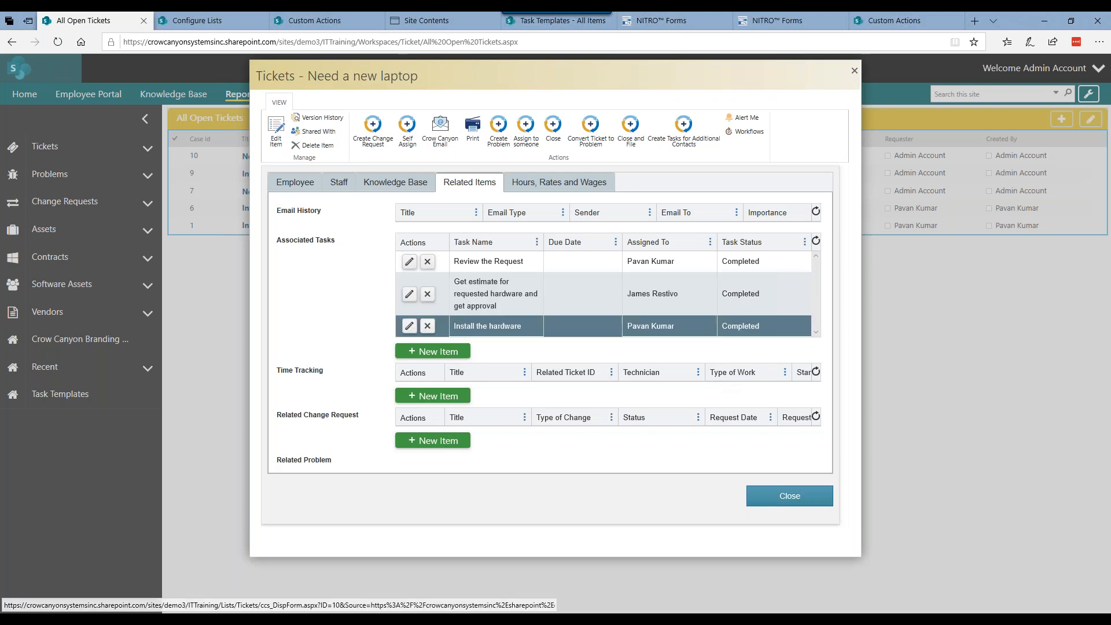
# Step: Reopen the Need a new laptop ticket from the open tickets list and check its Request Status among the staff details
pyautogui.click(854, 70)
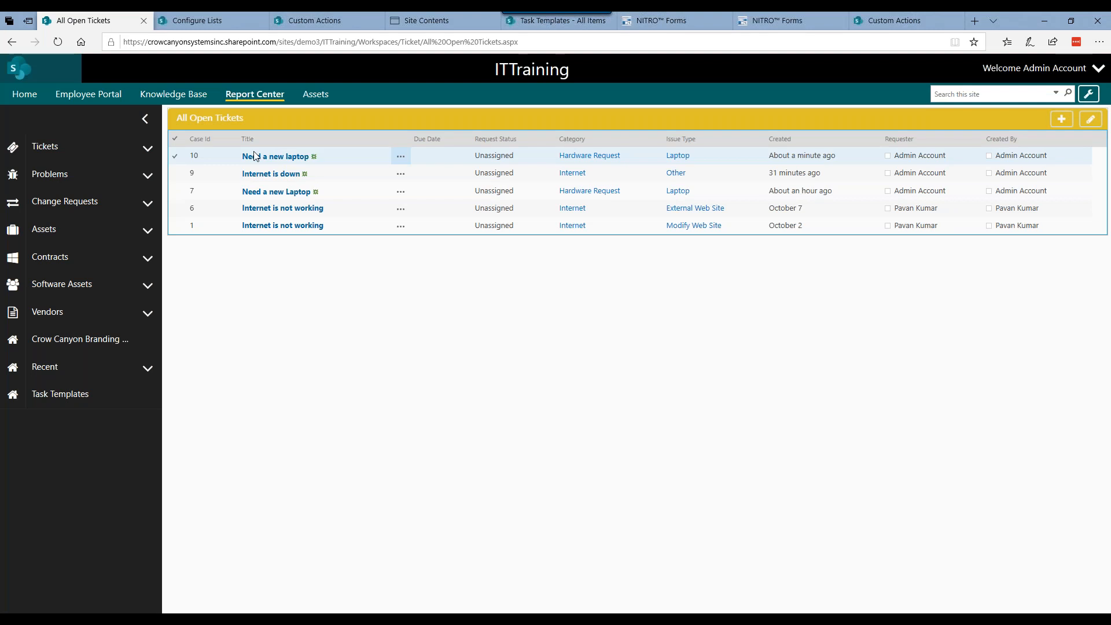
pyautogui.click(293, 161)
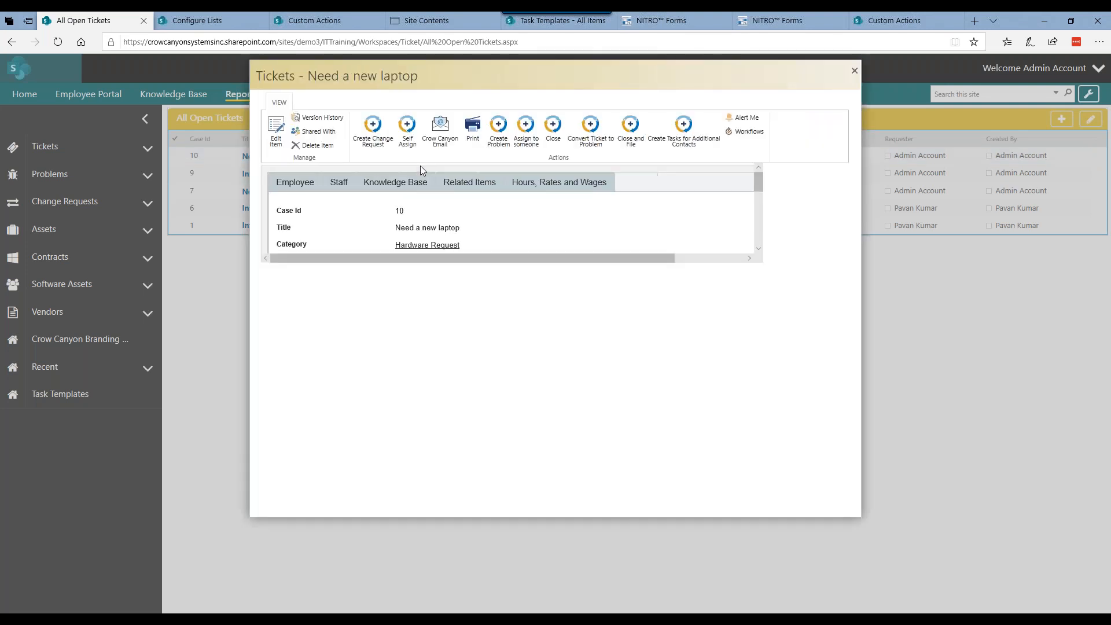
pyautogui.click(339, 183)
pyautogui.moveTo(276, 224); pyautogui.dragTo(483, 250)
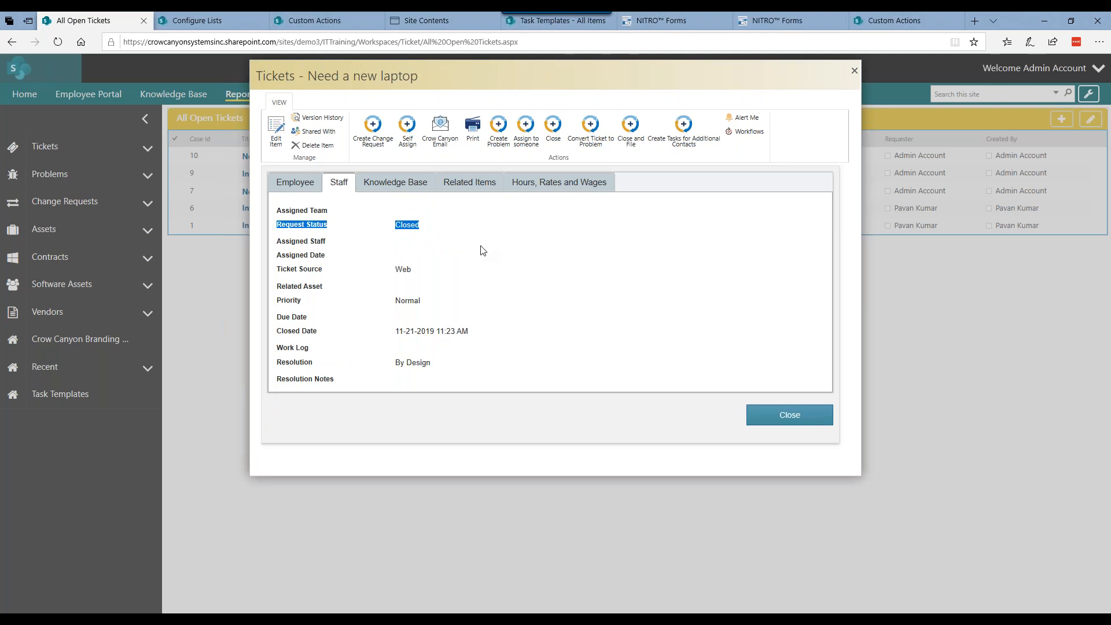
pyautogui.click(753, 425)
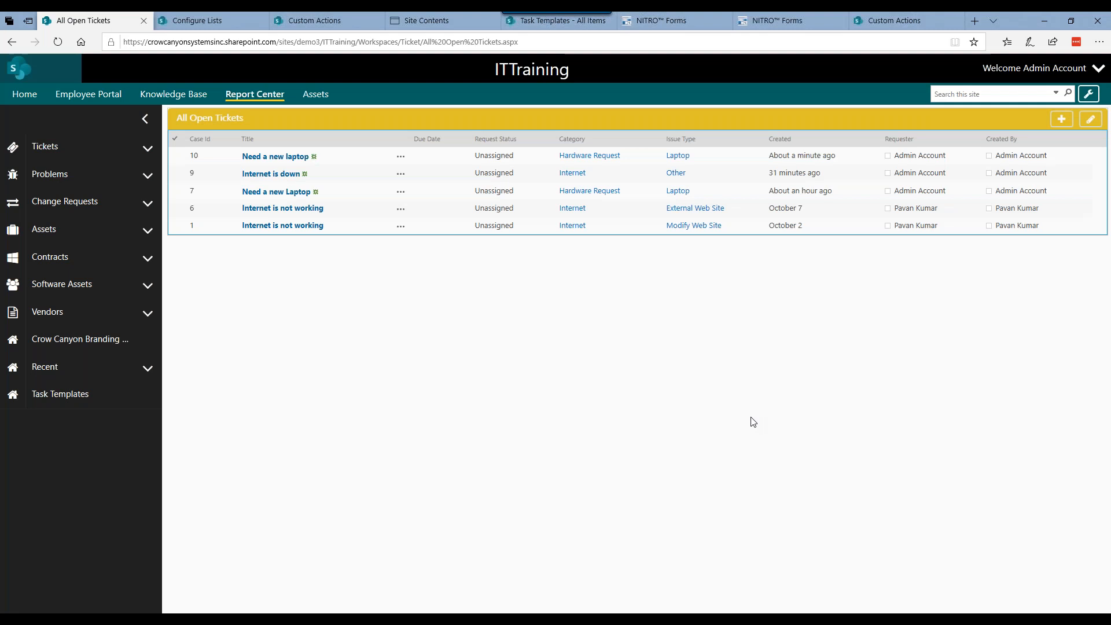
# Step: Review the predefined column values of the Mark as Completed update action in the Mark Completed custom action, leaving without changes
pyautogui.click(284, 23)
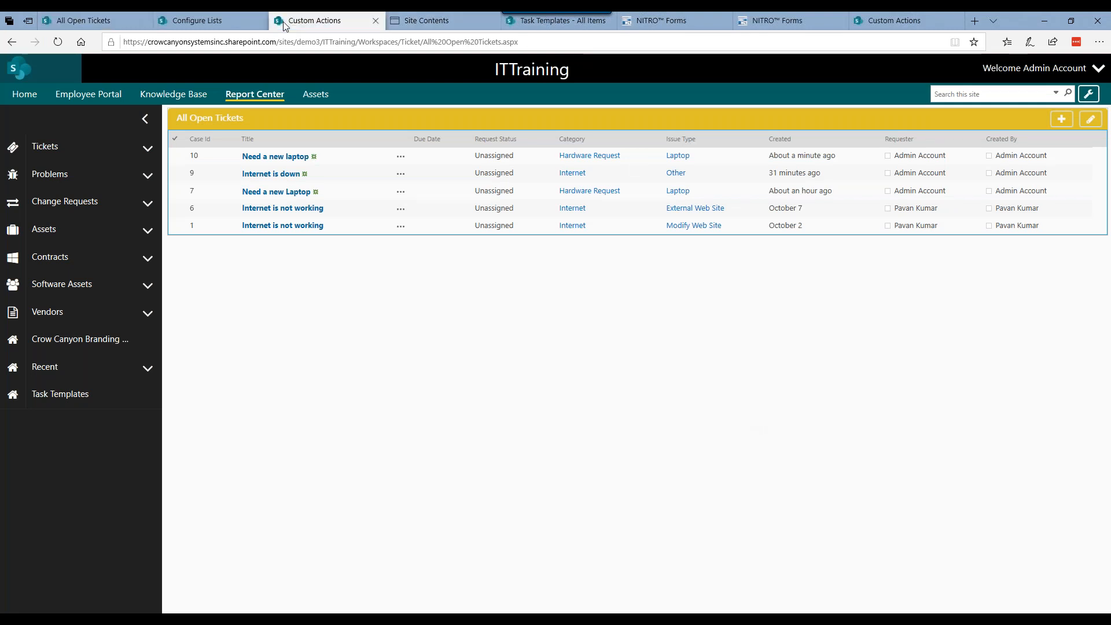
pyautogui.click(894, 21)
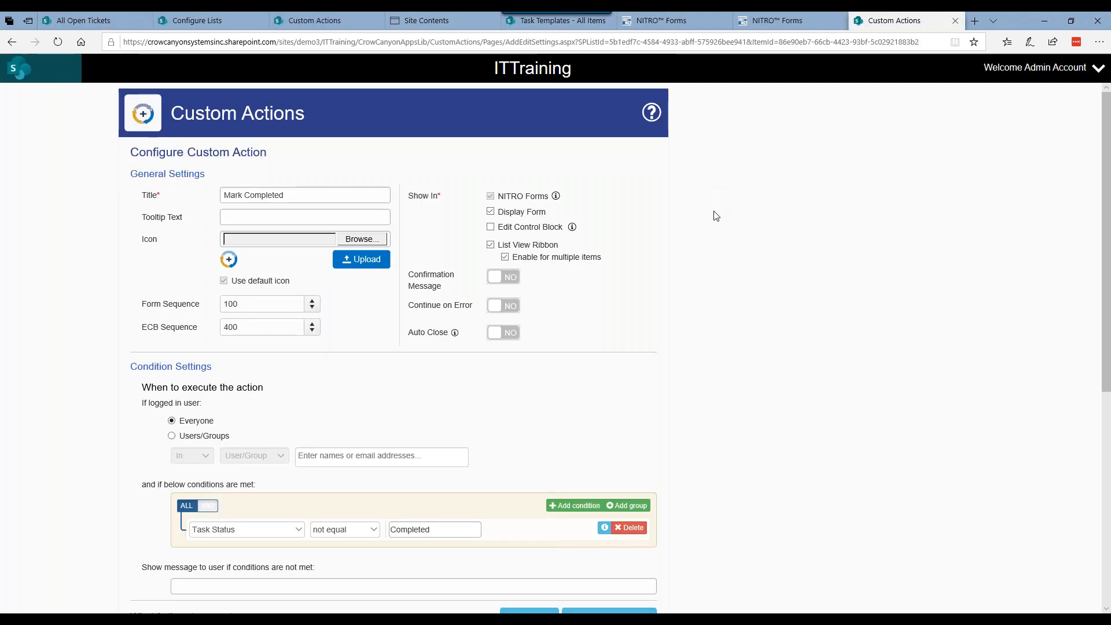
pyautogui.scroll(-4, 716, 216)
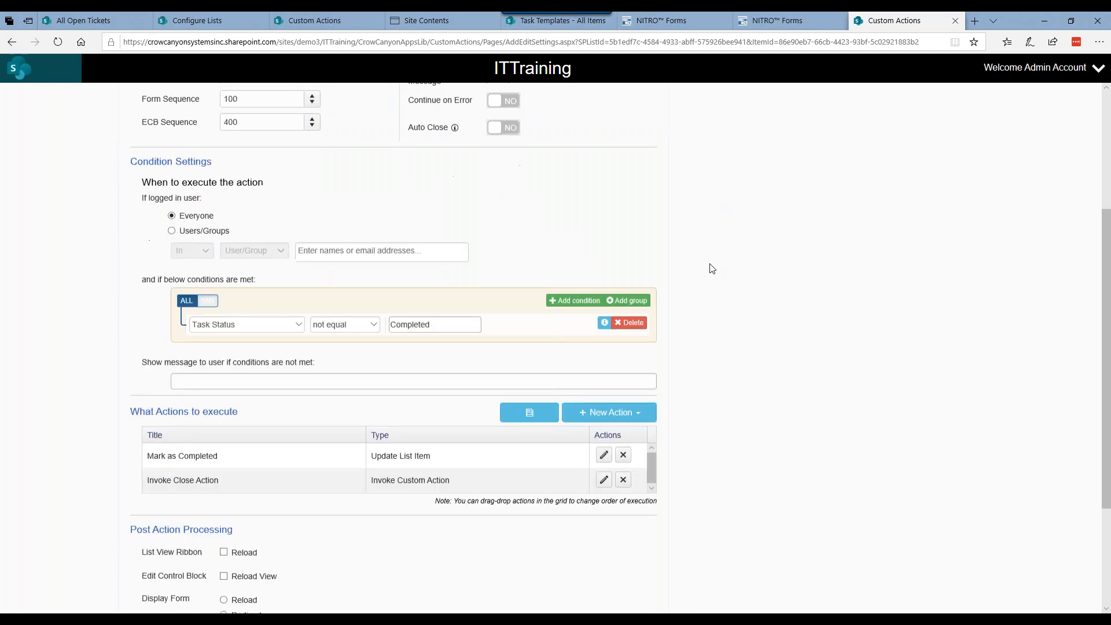
pyautogui.scroll(-3, 712, 268)
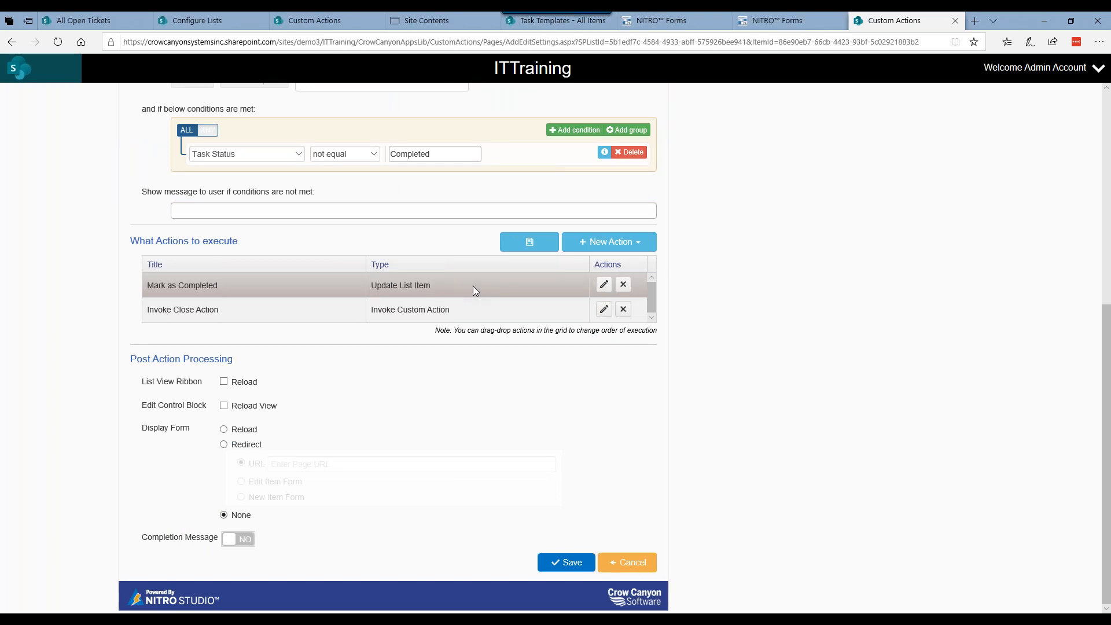
pyautogui.click(603, 285)
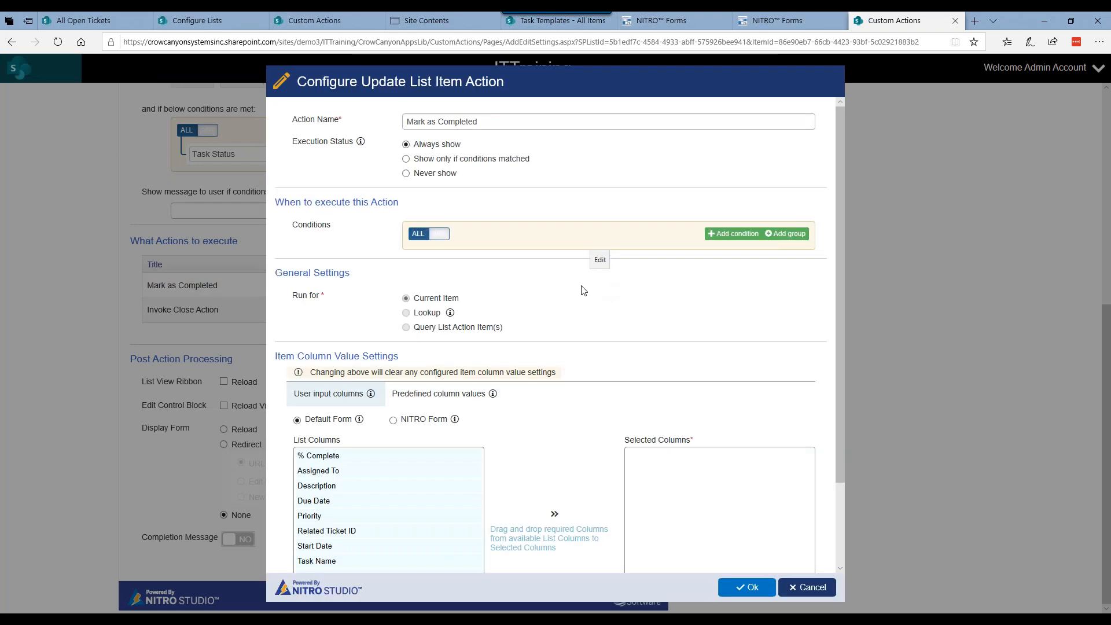
pyautogui.click(468, 399)
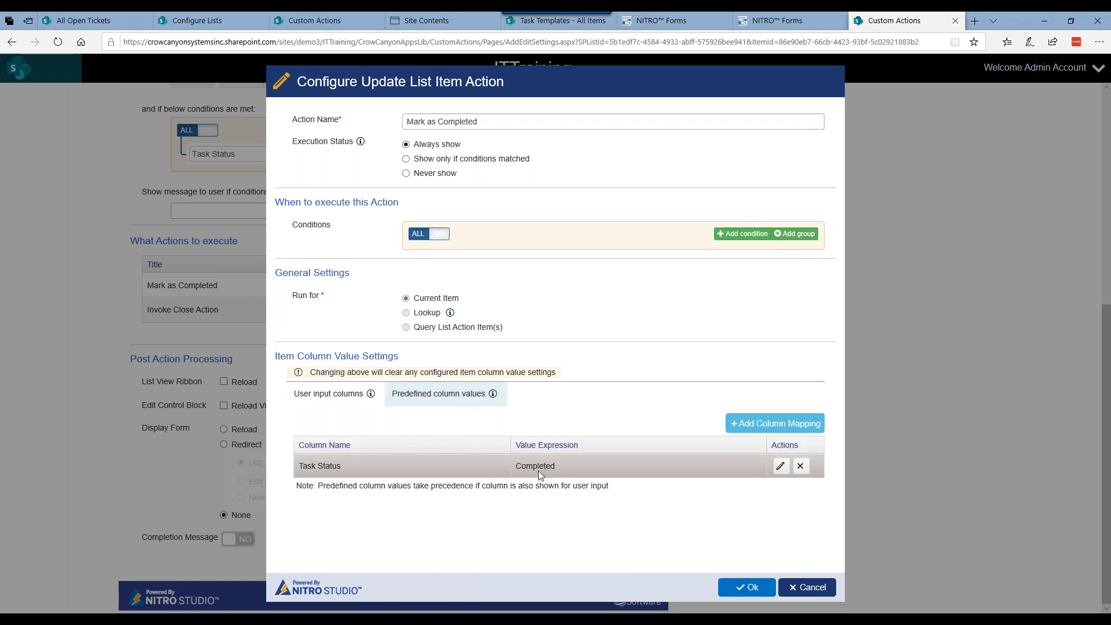
pyautogui.click(785, 593)
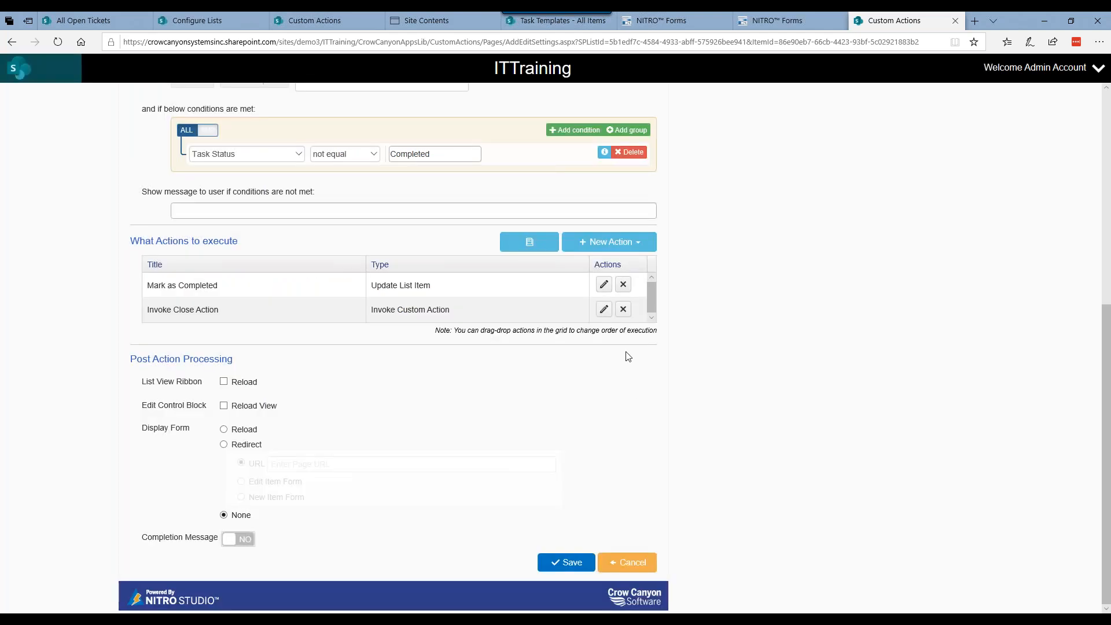
# Step: Review the Invoke Close Action's lookup and custom action settings, then exit the Mark Completed configuration without saving
pyautogui.click(603, 309)
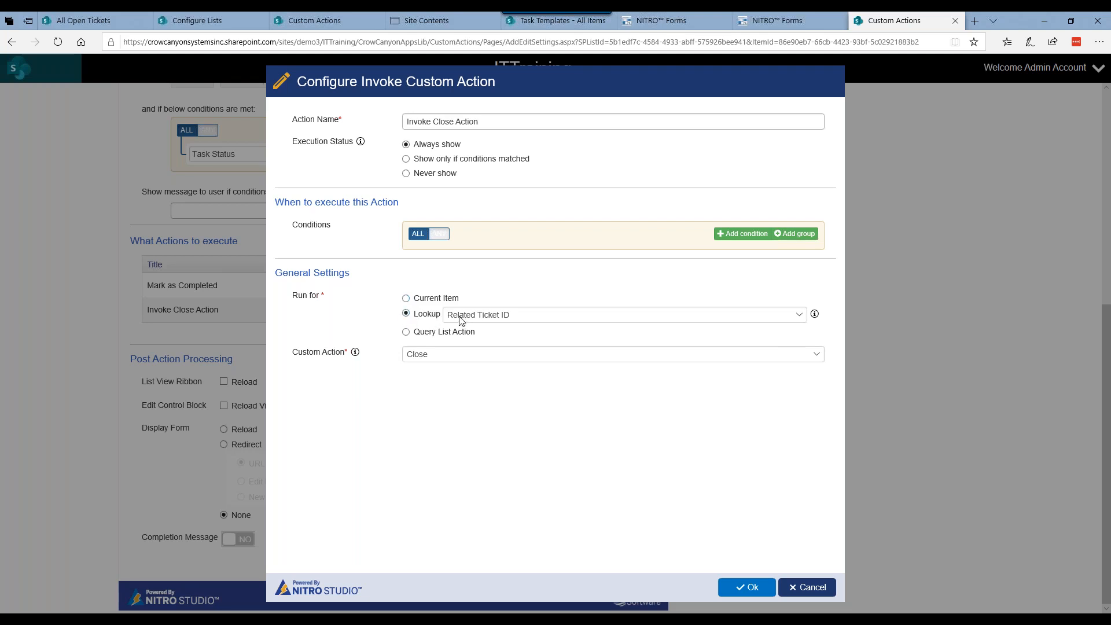
pyautogui.click(472, 354)
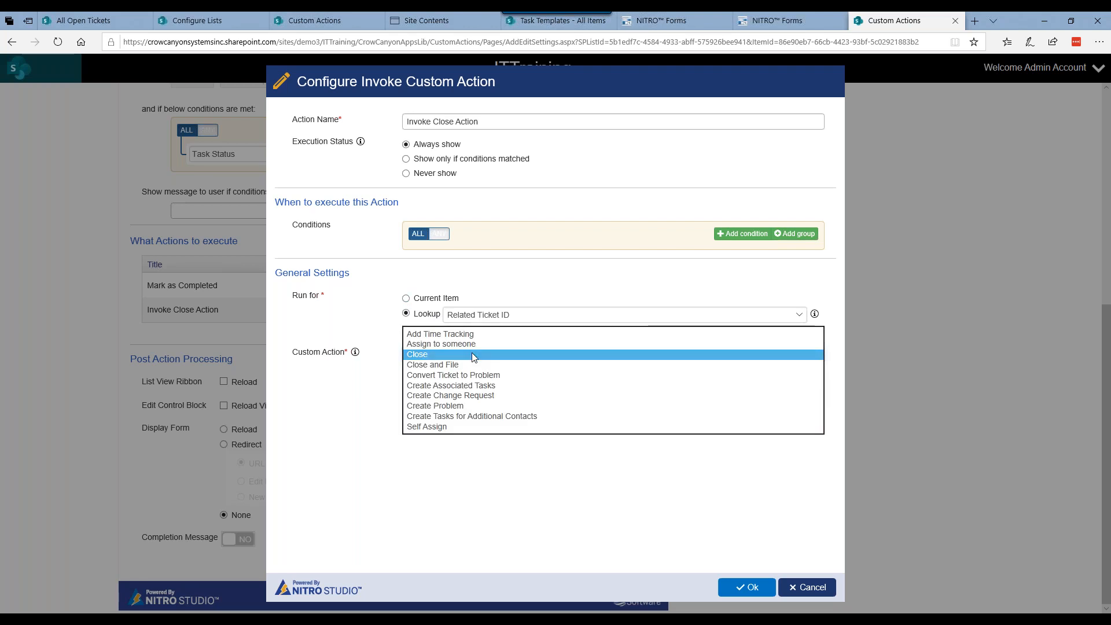
pyautogui.click(471, 352)
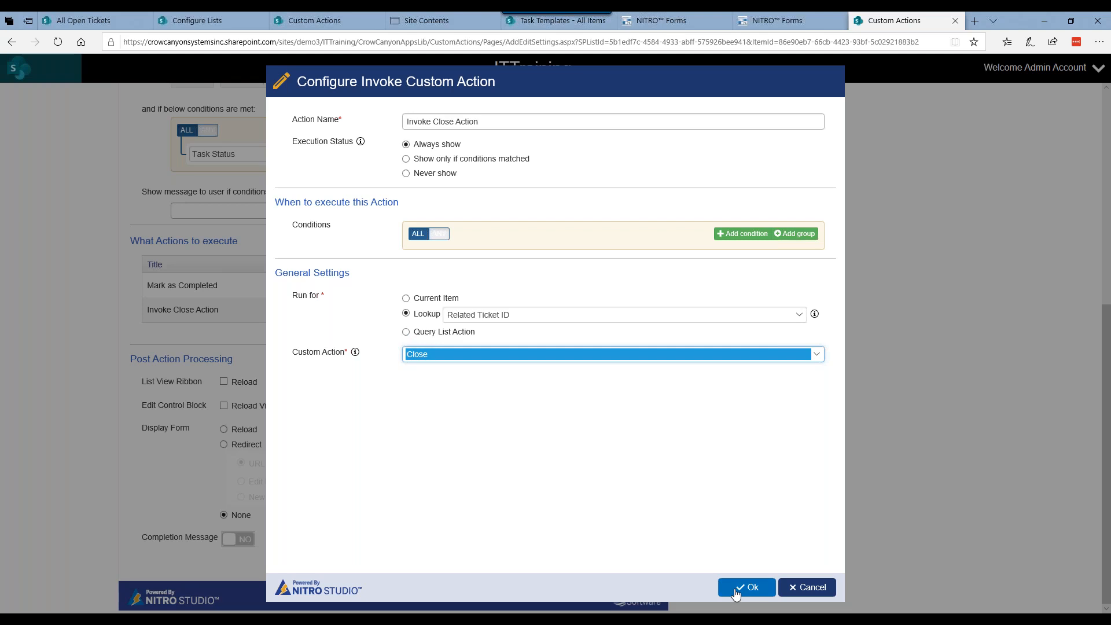
pyautogui.click(815, 594)
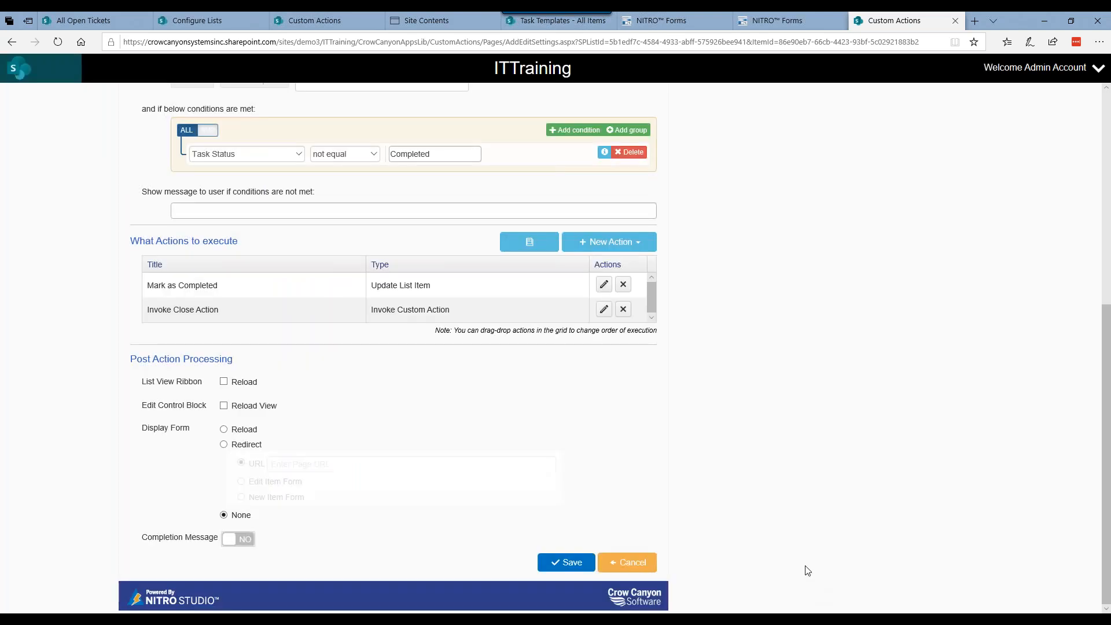
pyautogui.click(646, 563)
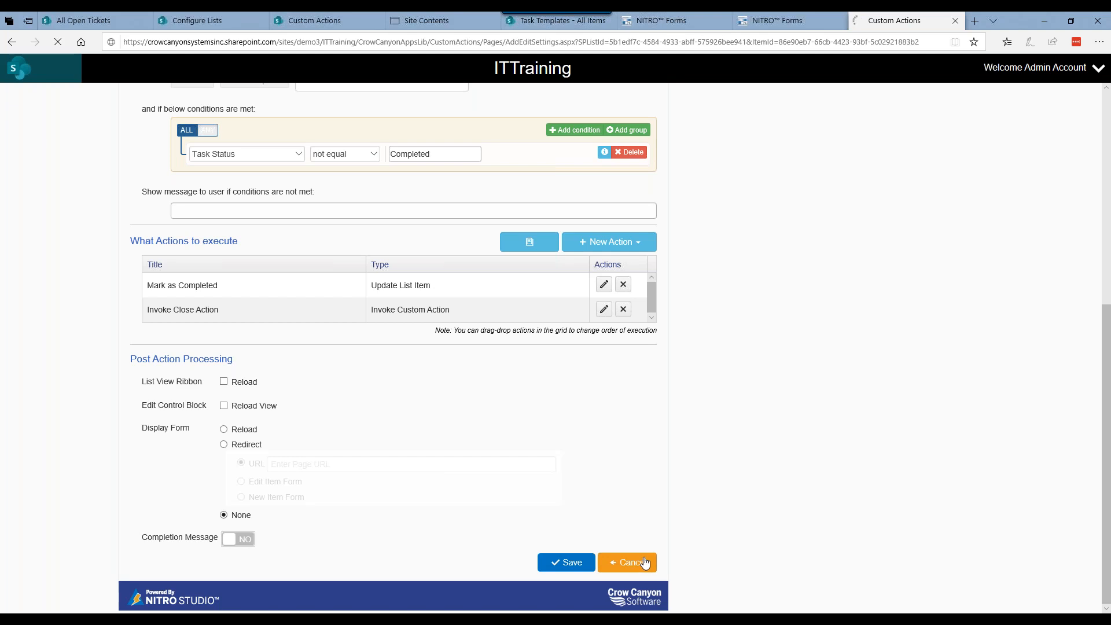